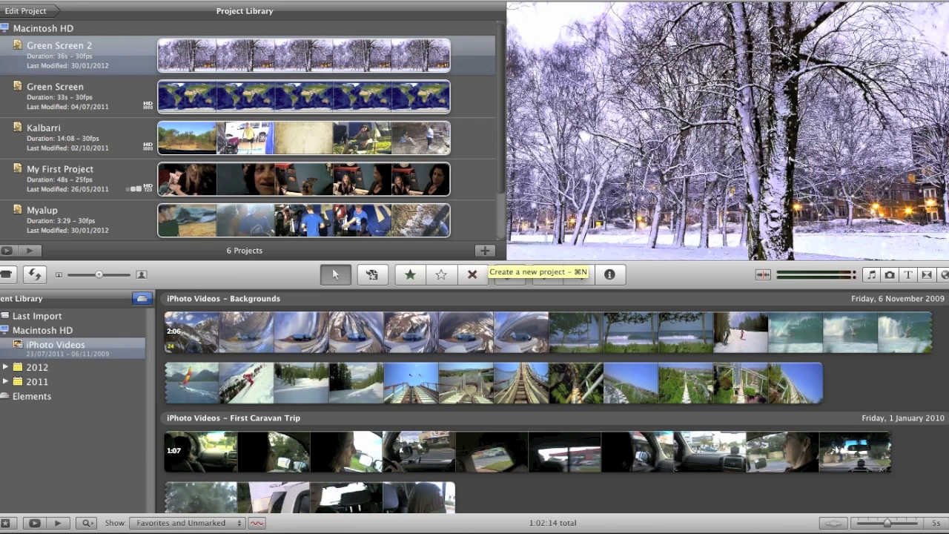
# - Create a new project named Project Test with no theme, Widescreen (16:9) aspect ratio and 30 fps - NTSC frame rate
pyautogui.click(484, 250)
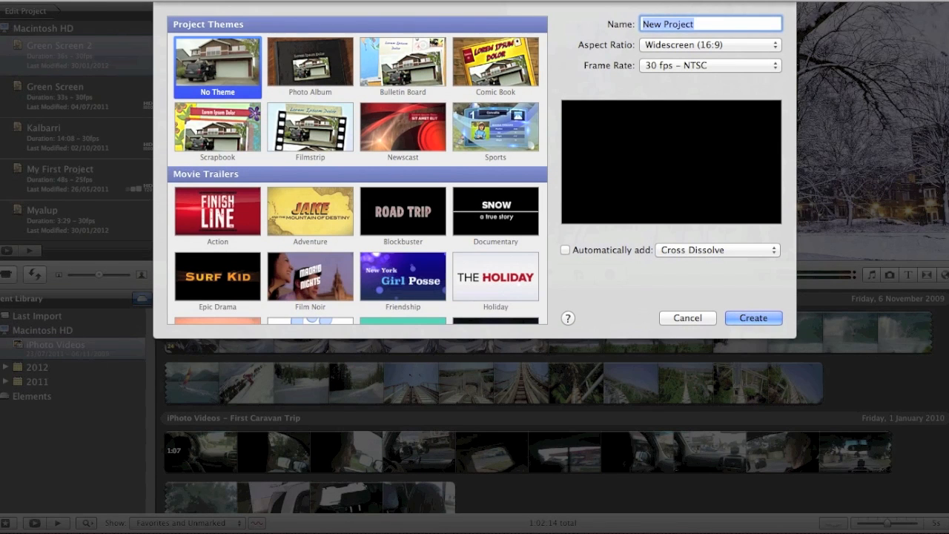
pyautogui.write('Project Test')
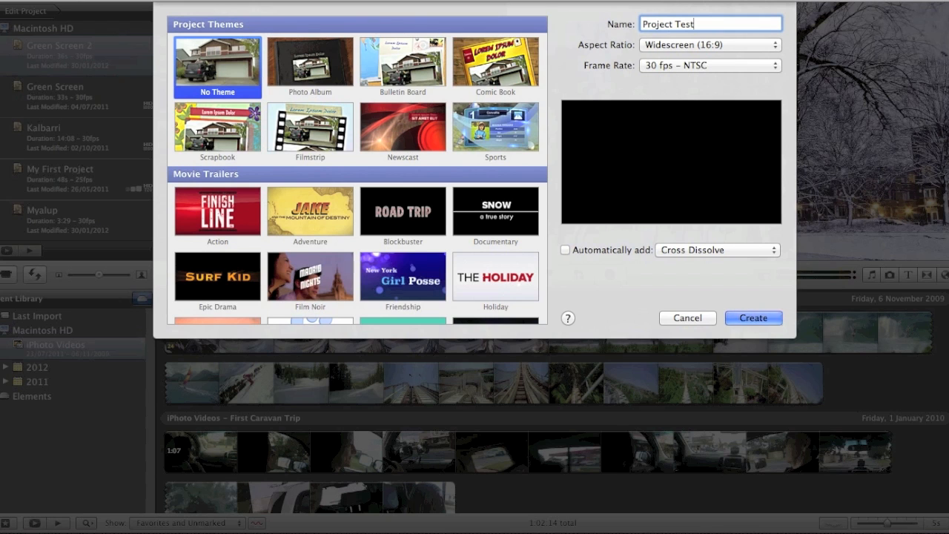
pyautogui.press('Return')
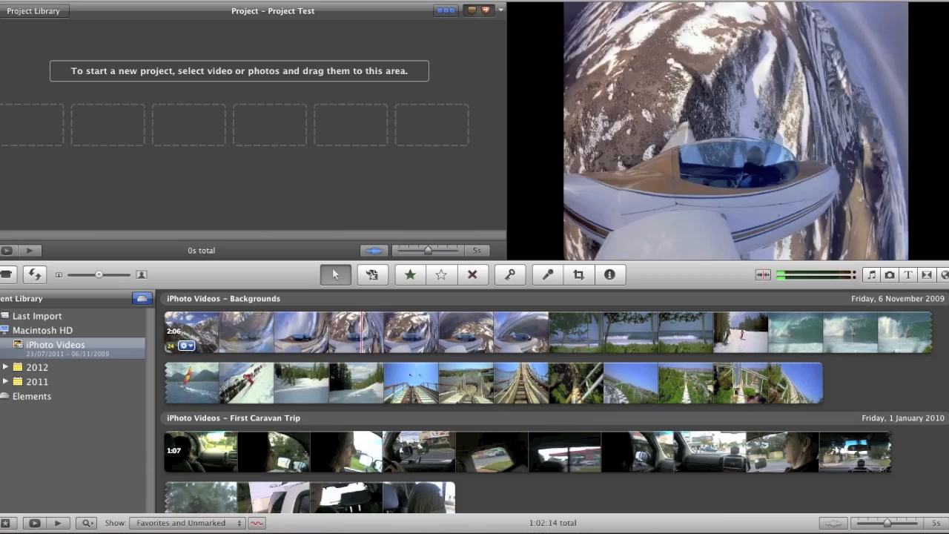
# - Add about the first 33 seconds of the plane footage in the Backgrounds clip to the project, changing the project's frame rate to 24
pyautogui.scroll(-10, 631, 341)
pyautogui.scroll(15, 554, 401)
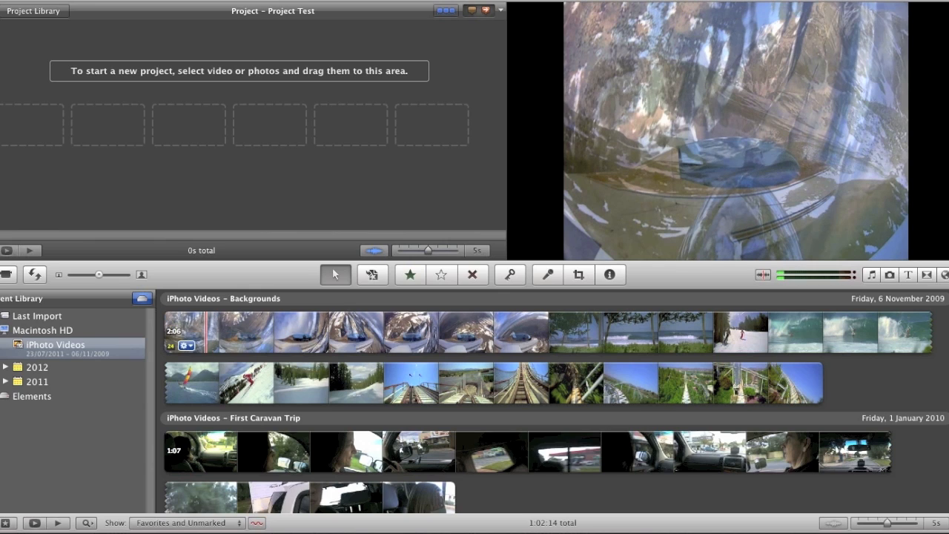
pyautogui.scroll(-10, 427, 384)
pyautogui.scroll(10, 438, 383)
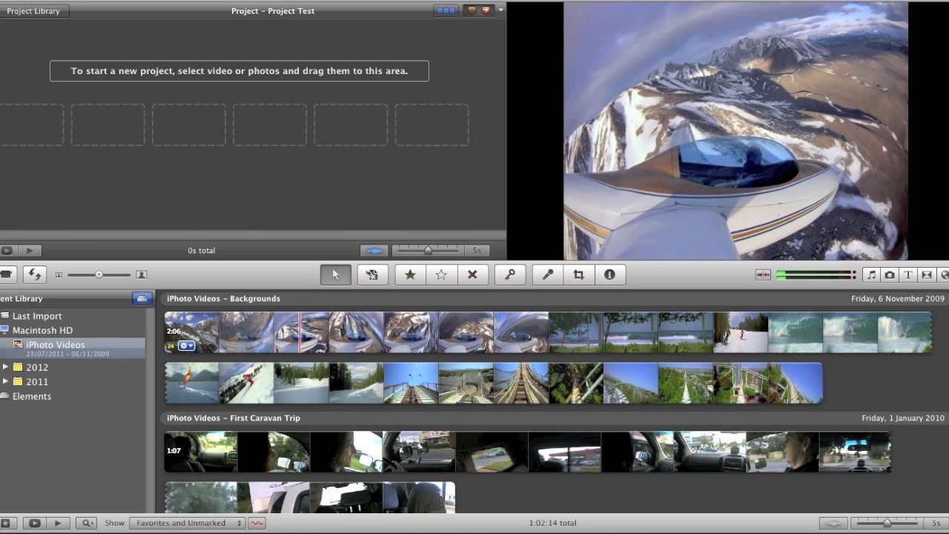
pyautogui.click(299, 332)
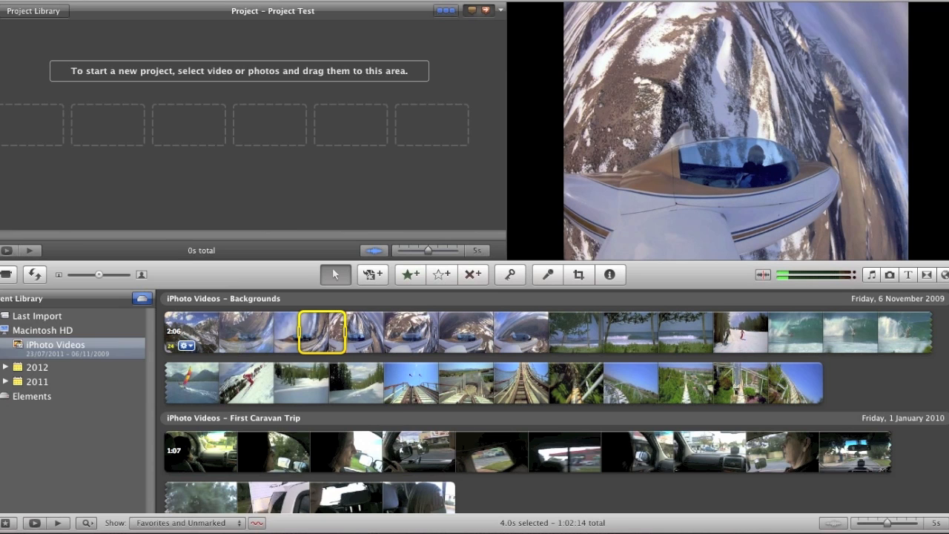
pyautogui.moveTo(345, 332); pyautogui.dragTo(397, 332)
pyautogui.moveTo(300, 333); pyautogui.dragTo(266, 332)
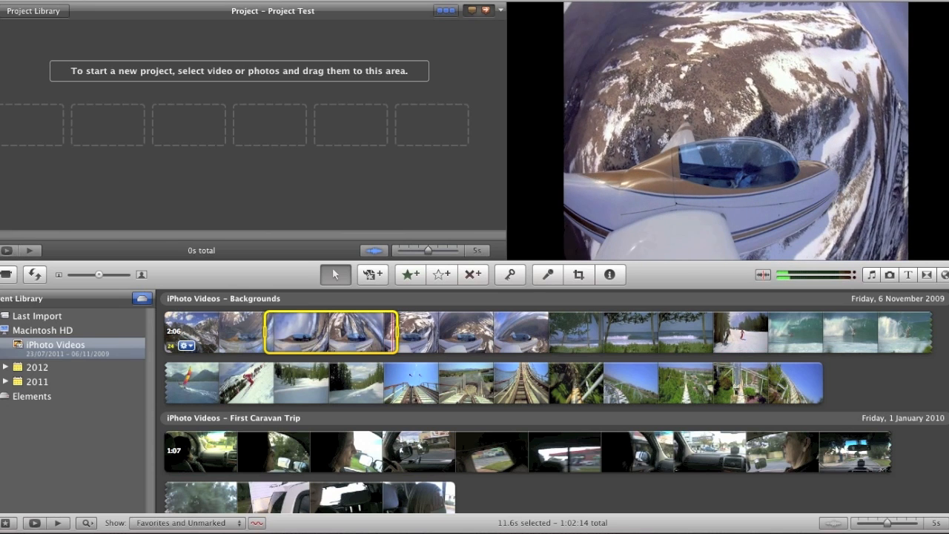
pyautogui.moveTo(397, 332); pyautogui.dragTo(535, 332)
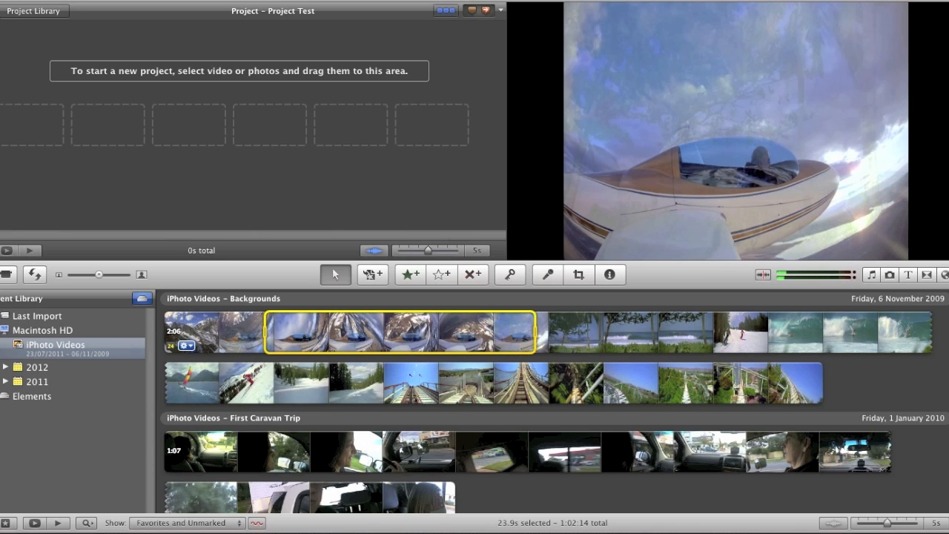
pyautogui.moveTo(264, 333); pyautogui.dragTo(165, 332)
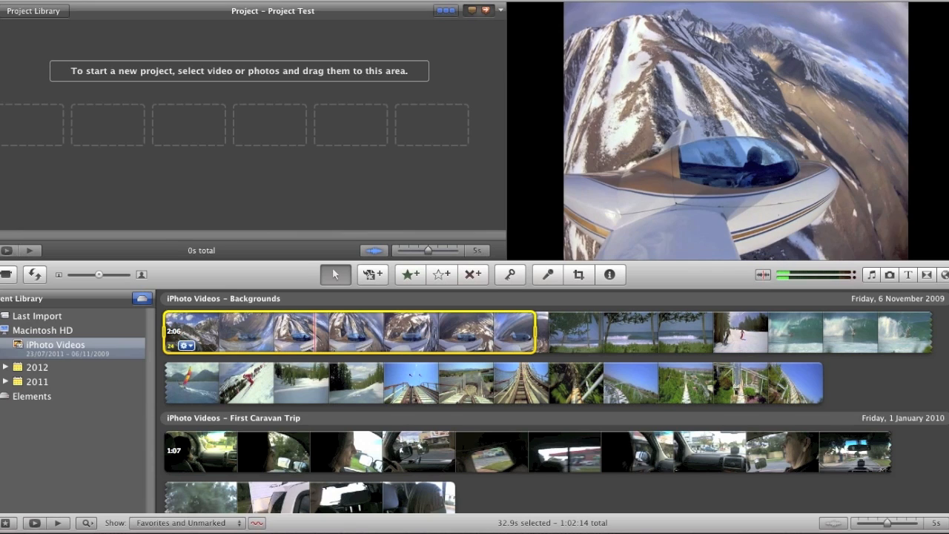
pyautogui.moveTo(315, 332); pyautogui.dragTo(62, 122)
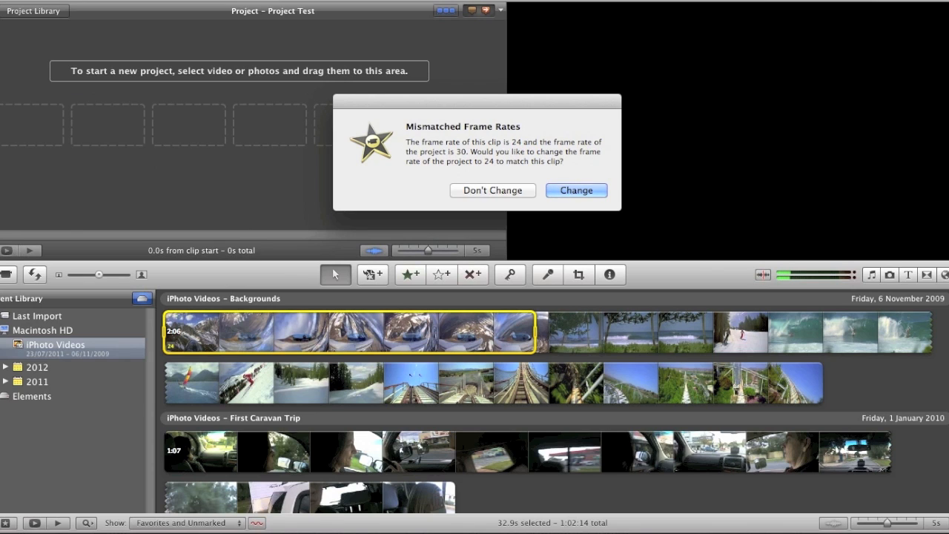
pyautogui.press('Return')
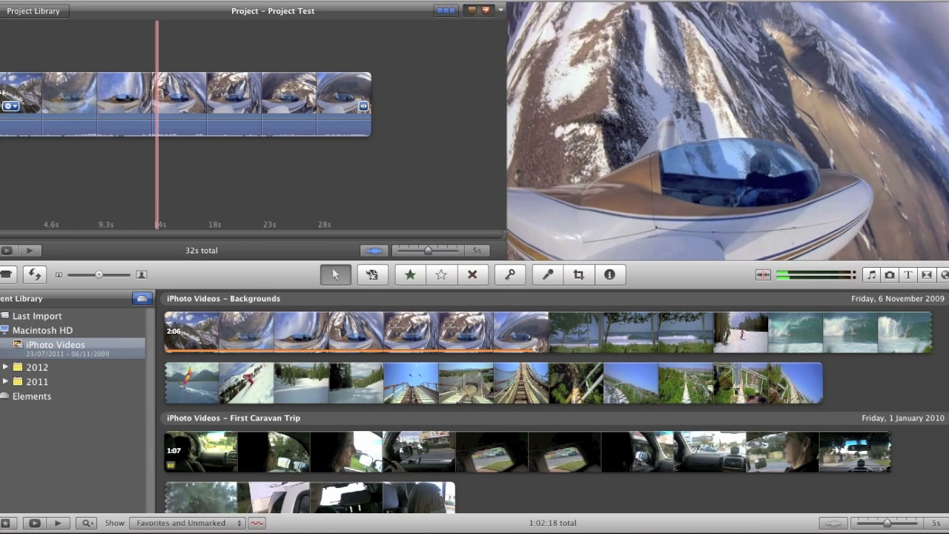
# - Split the plane clip in the project at about 14 seconds
pyautogui.click(153, 102)
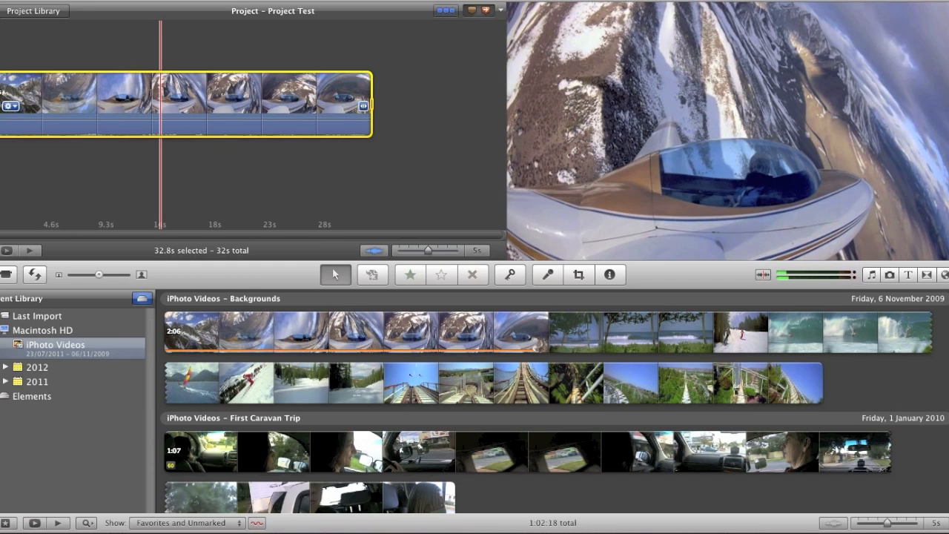
pyautogui.press('super+shift+s')
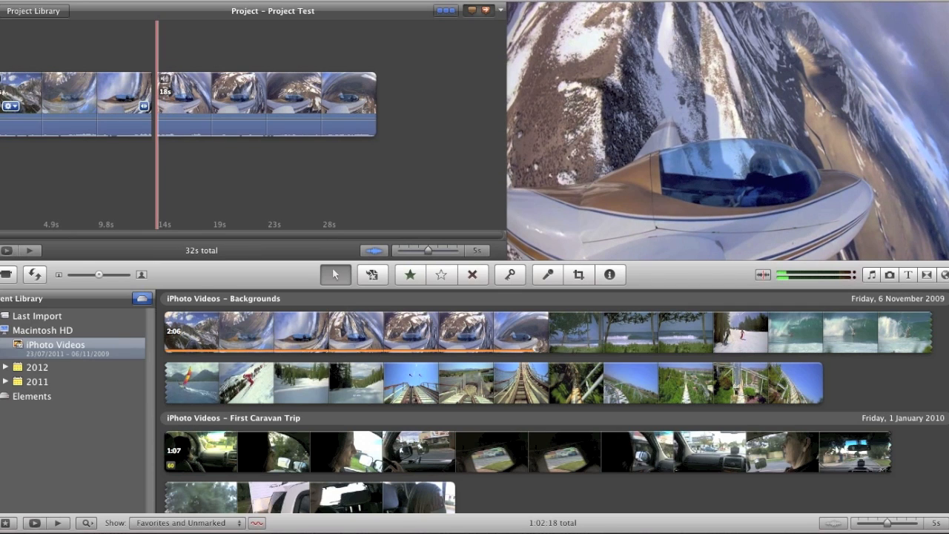
pyautogui.click(128, 0)
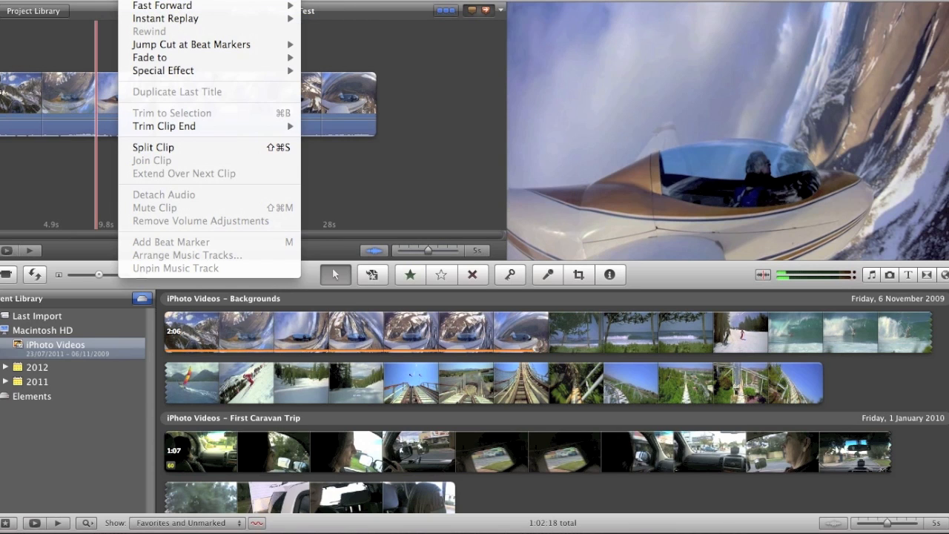
pyautogui.click(153, 148)
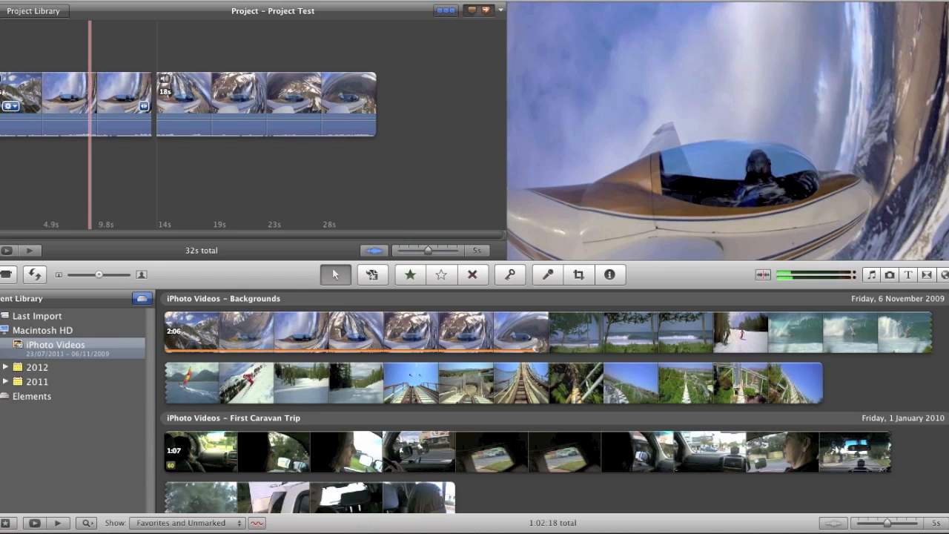
# - Insert the Organic background between the two halves of the split plane clip
pyautogui.click(945, 275)
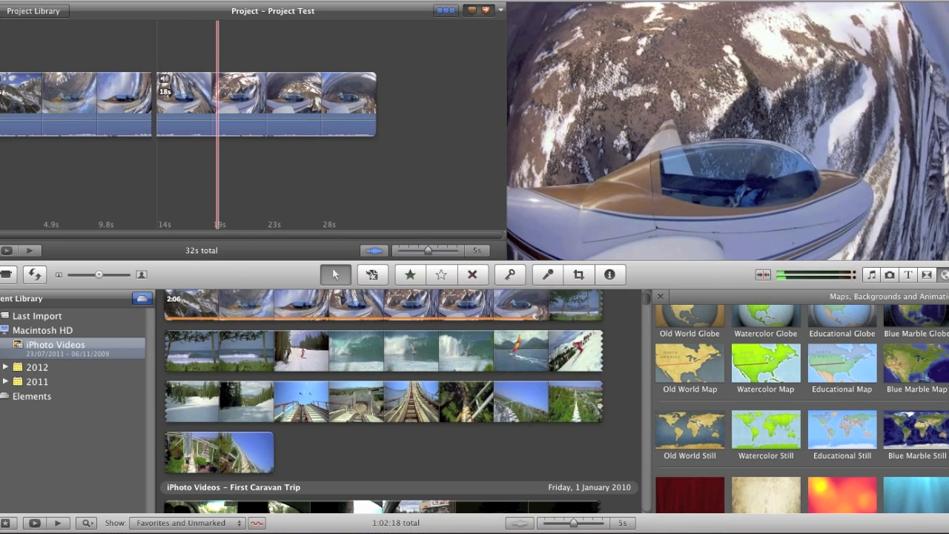
pyautogui.scroll(-3, 802, 407)
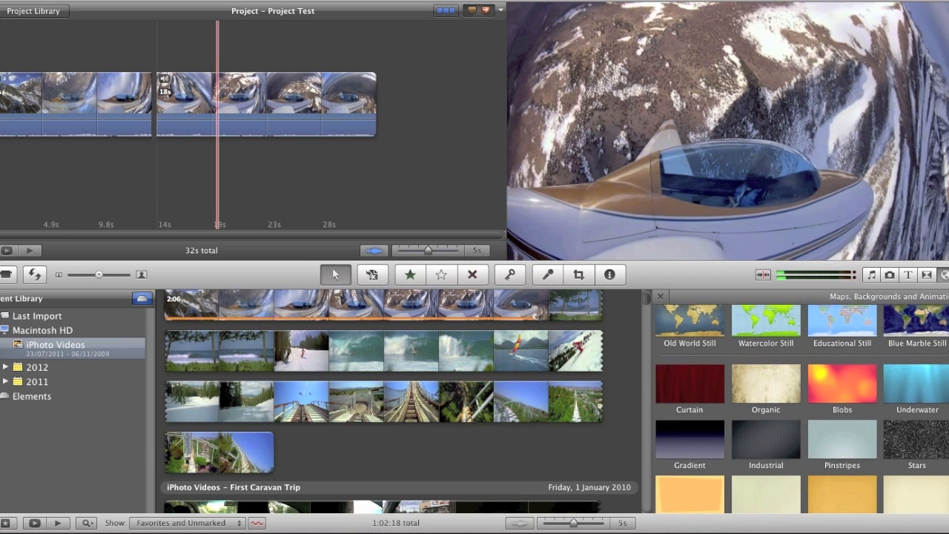
pyautogui.scroll(-5, 802, 408)
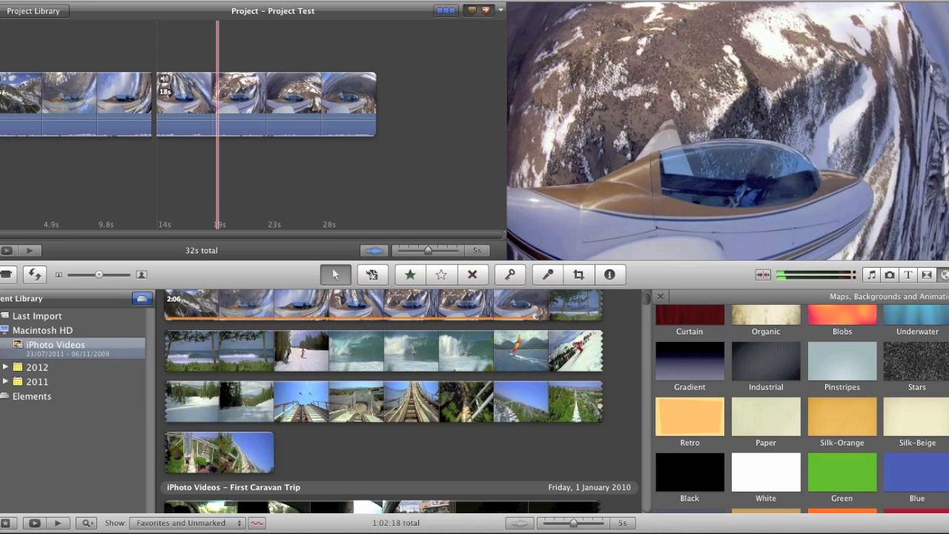
pyautogui.scroll(-5, 802, 408)
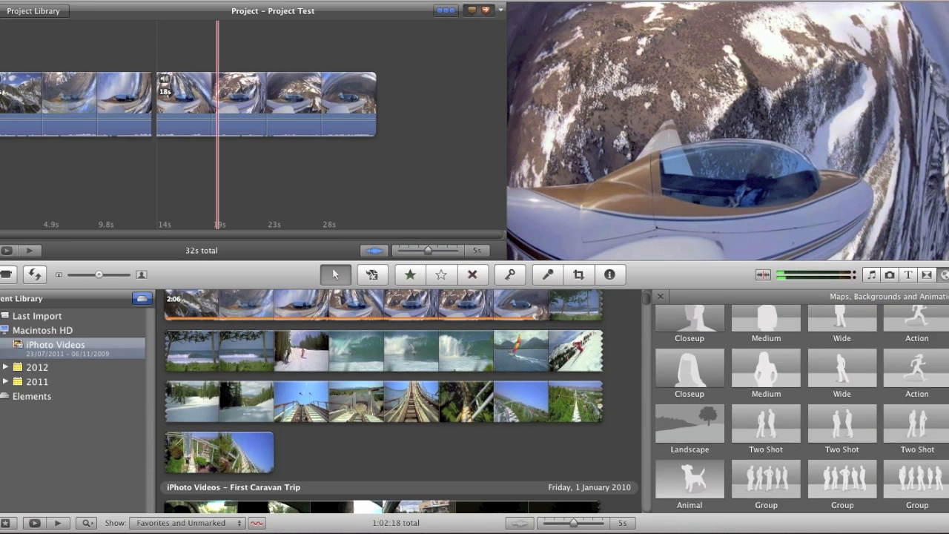
pyautogui.scroll(12, 802, 408)
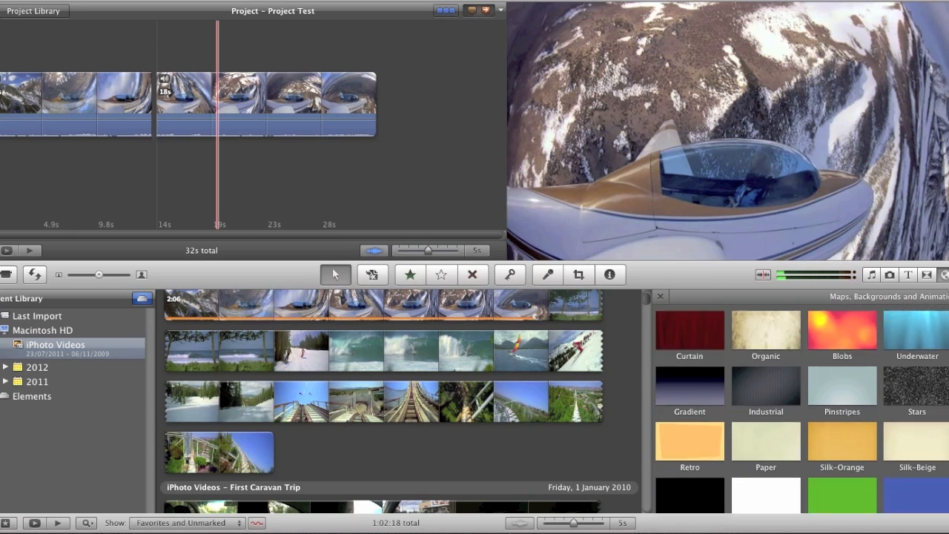
pyautogui.moveTo(766, 430); pyautogui.dragTo(152, 101)
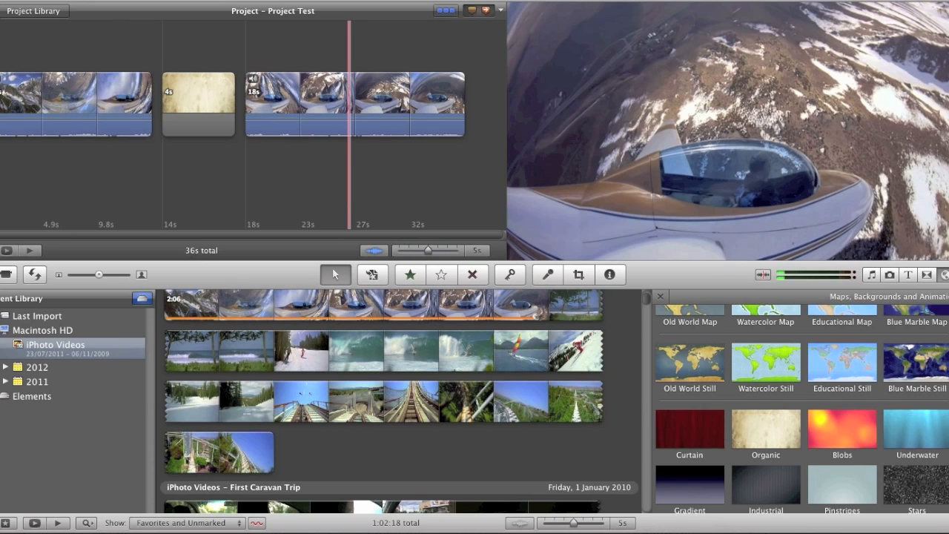
# - Add a Page Curl Left transition before the Organic background and a Mosaic transition after it
pyautogui.click(927, 275)
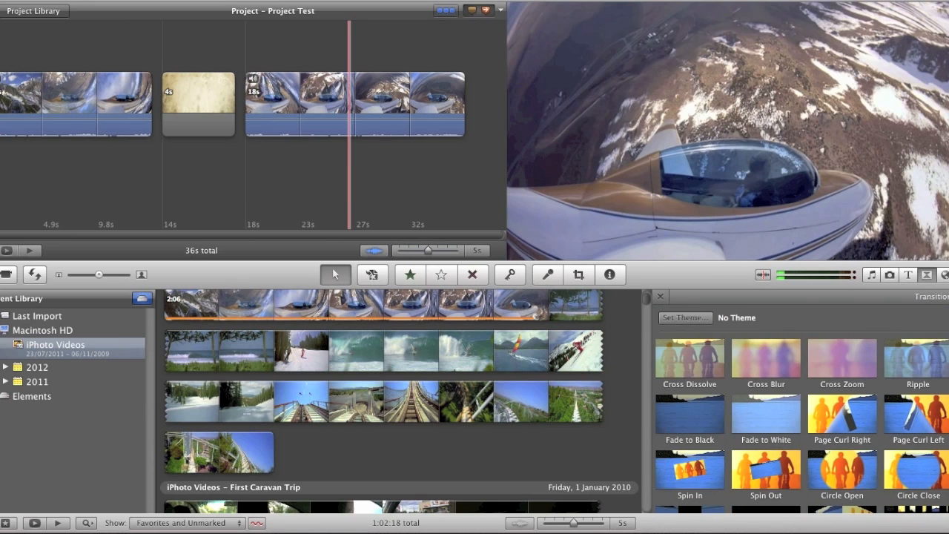
pyautogui.scroll(-5, 802, 409)
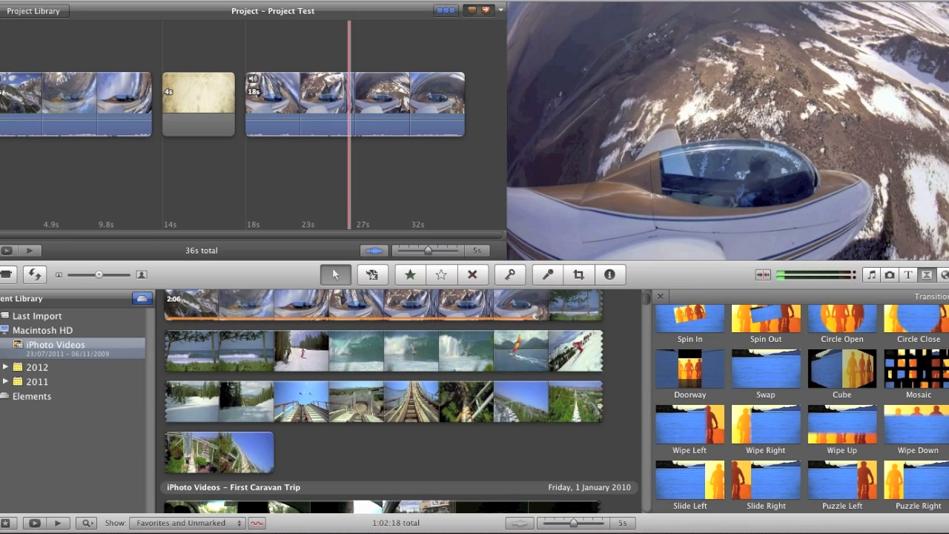
pyautogui.scroll(5, 803, 409)
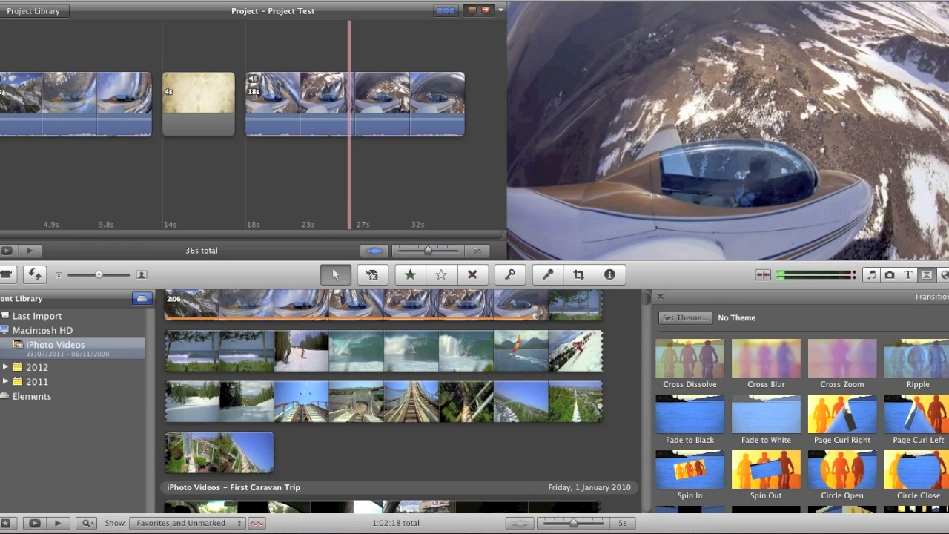
pyautogui.scroll(-1, 766, 414)
pyautogui.scroll(-1, 766, 404)
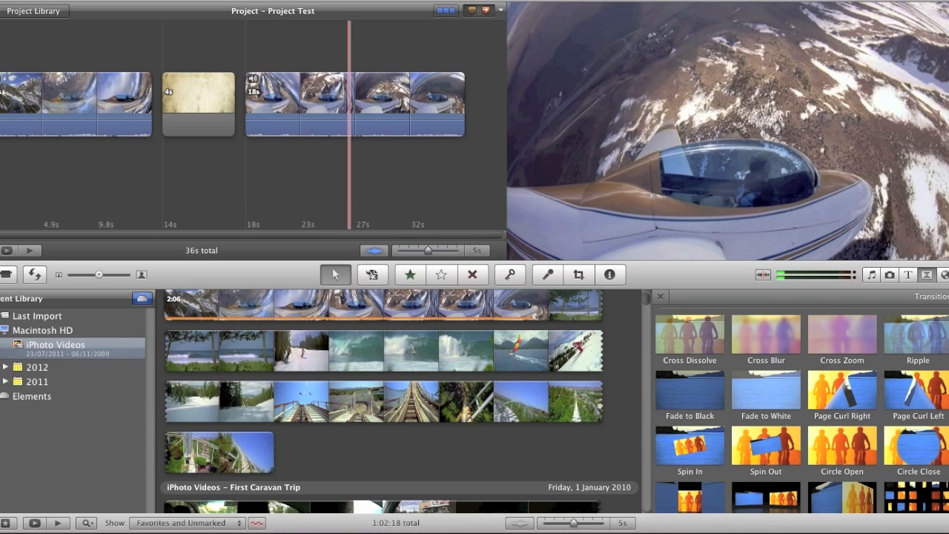
pyautogui.moveTo(917, 389)
pyautogui.mouseDown()
pyautogui.moveTo(745, 348)
pyautogui.moveTo(383, 212)
pyautogui.moveTo(182, 157)
pyautogui.moveTo(156, 108)
pyautogui.mouseUp()
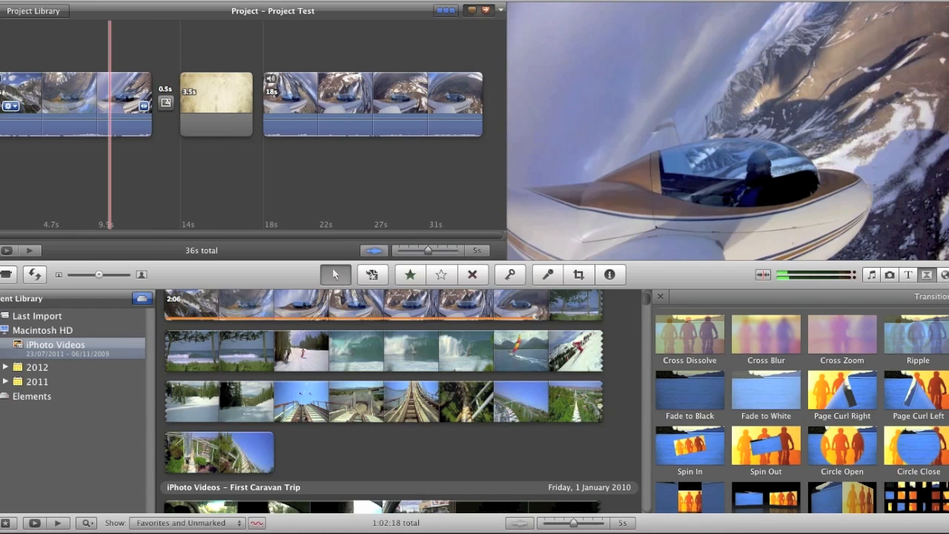
pyautogui.press('space')
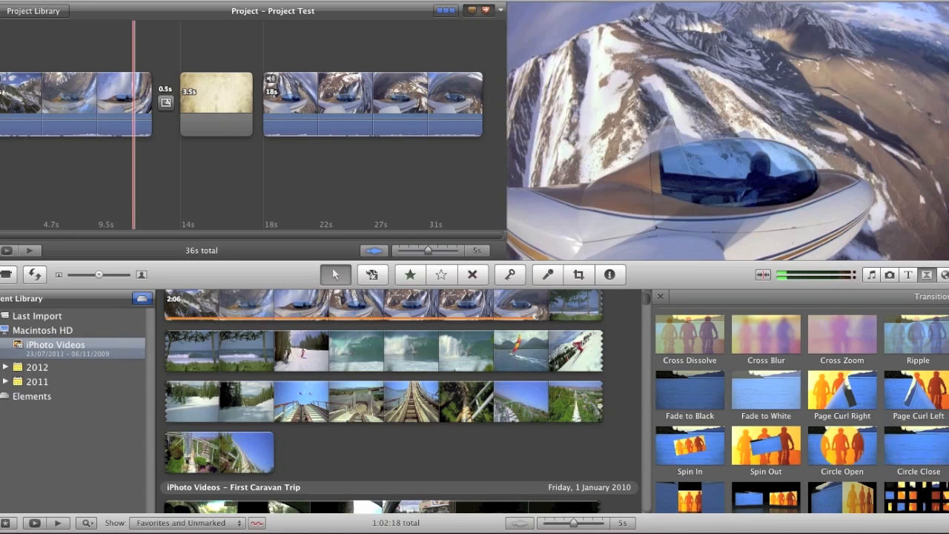
pyautogui.scroll(-3, 915, 485)
pyautogui.moveTo(917, 470); pyautogui.dragTo(259, 108)
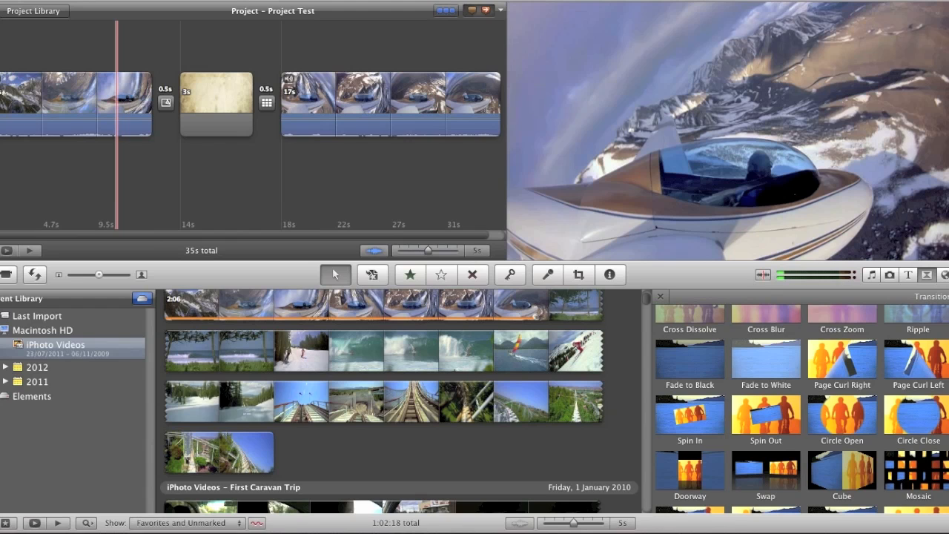
# - Place a Four Corners title about 1 second long at the start of the Organic background
pyautogui.click(908, 275)
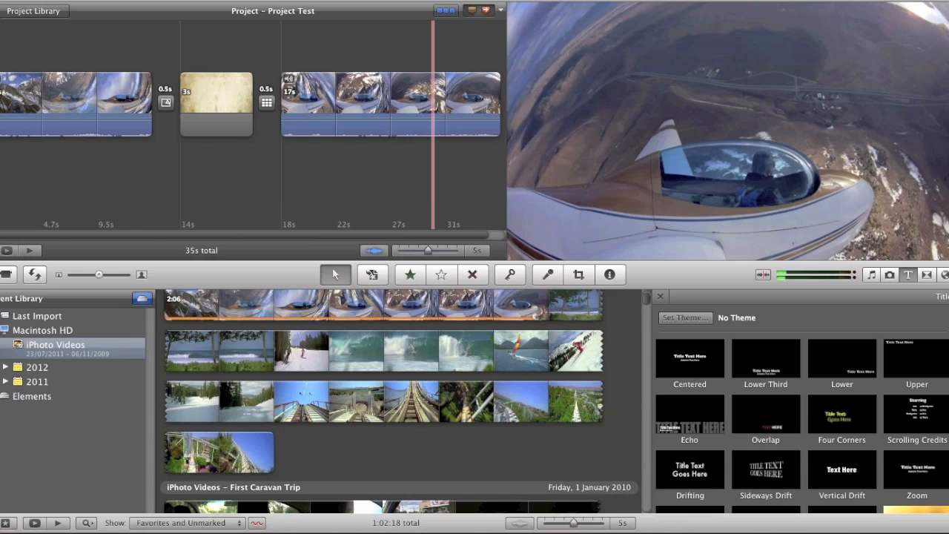
pyautogui.scroll(-5, 801, 408)
pyautogui.scroll(-2, 801, 407)
pyautogui.scroll(4, 800, 408)
pyautogui.scroll(-3, 800, 407)
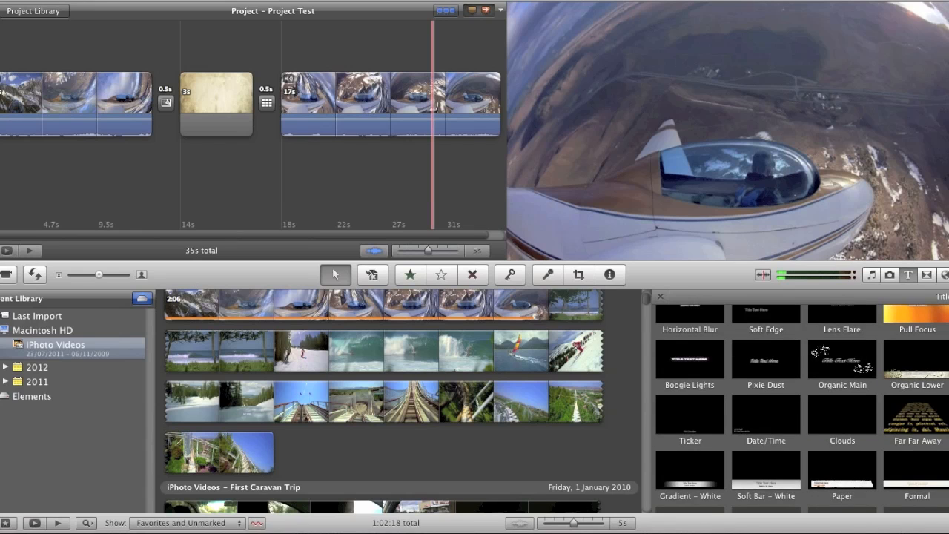
pyautogui.scroll(5, 801, 407)
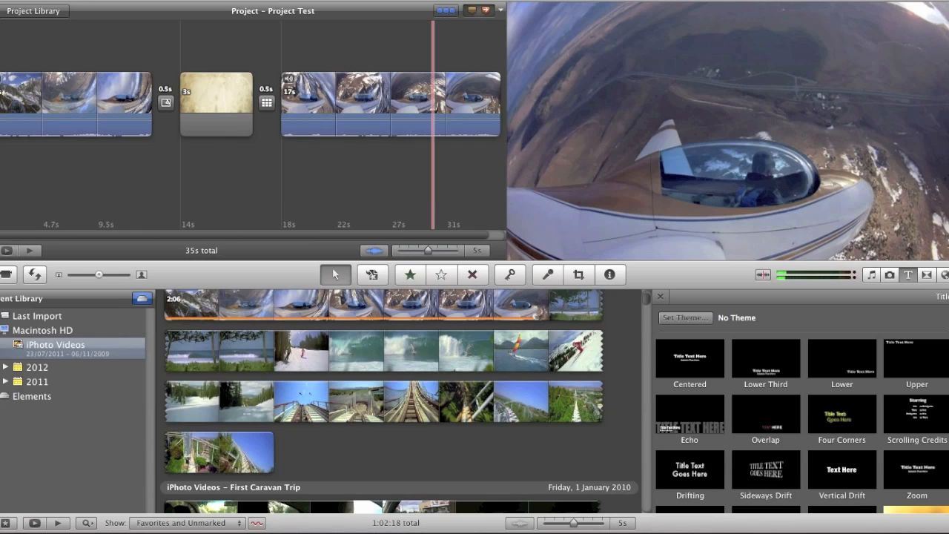
pyautogui.moveTo(841, 413); pyautogui.dragTo(213, 100)
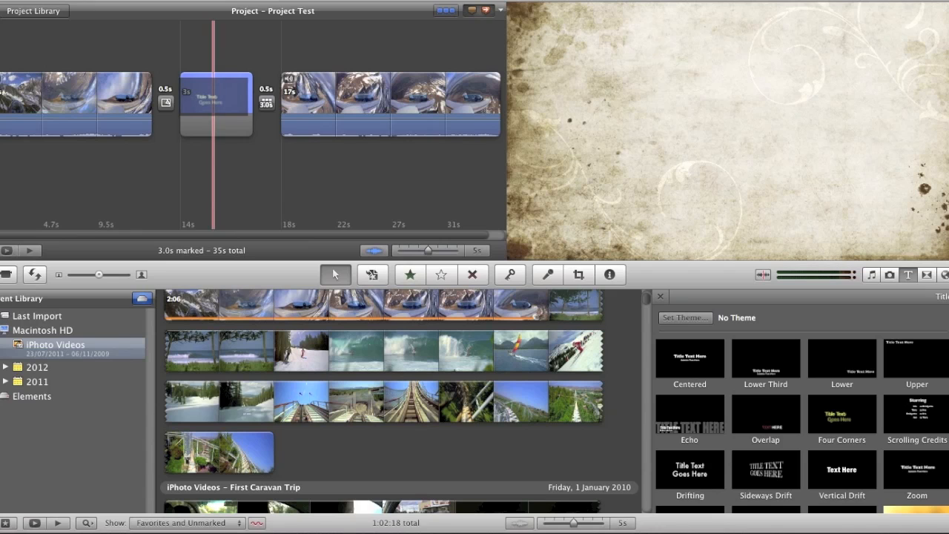
pyautogui.moveTo(211, 95); pyautogui.dragTo(181, 94)
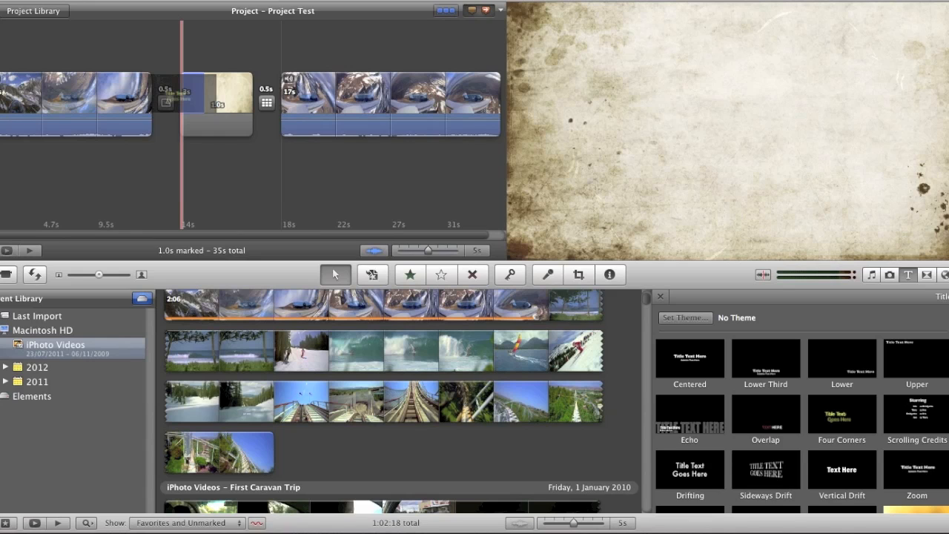
pyautogui.moveTo(181, 94); pyautogui.dragTo(182, 94)
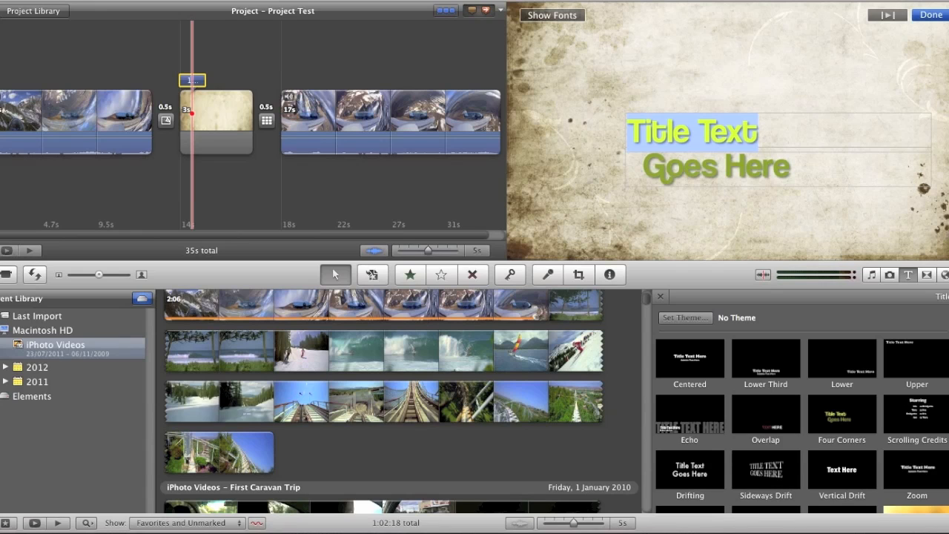
# - Set the title's two lines over the Organic background to "Plane Clip 2" and "second line"
pyautogui.write('Plane Clip 2')
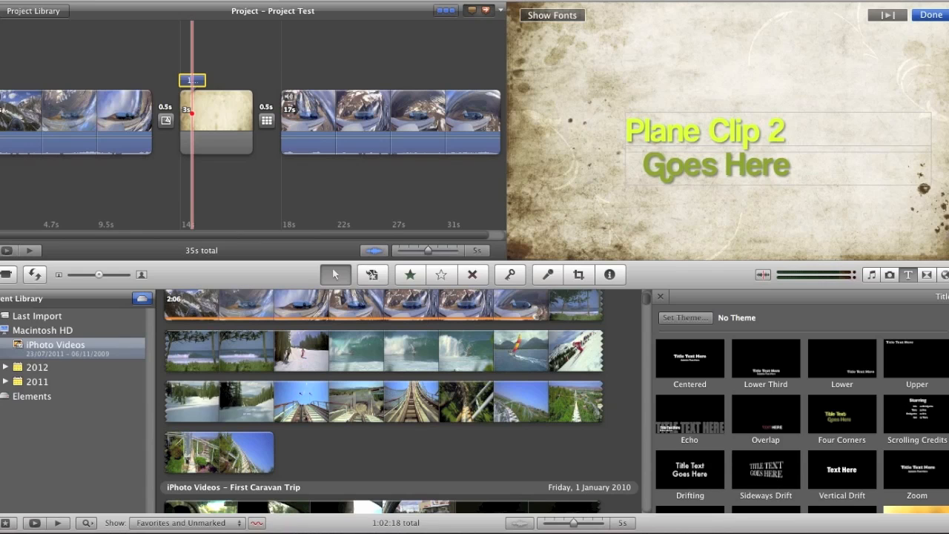
pyautogui.press('Tab')
pyautogui.write('seond l')
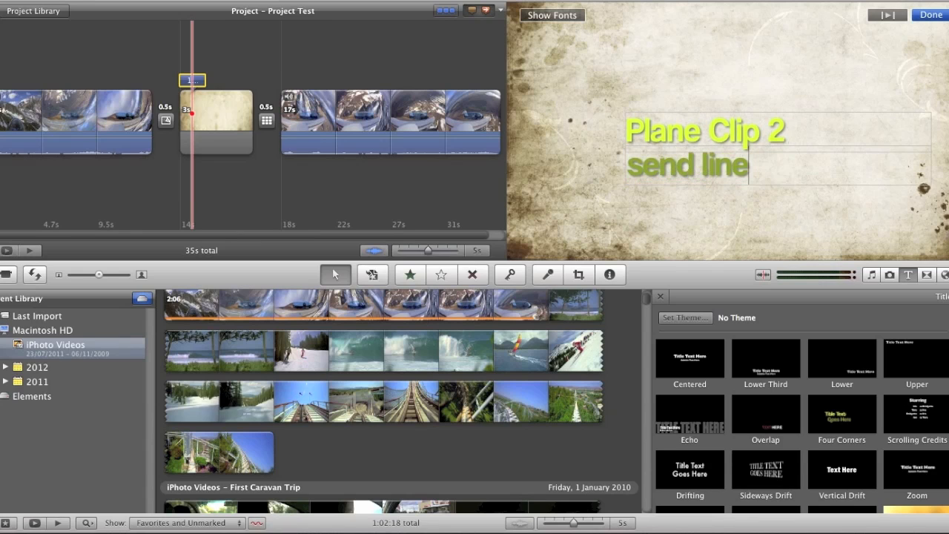
pyautogui.write('co')
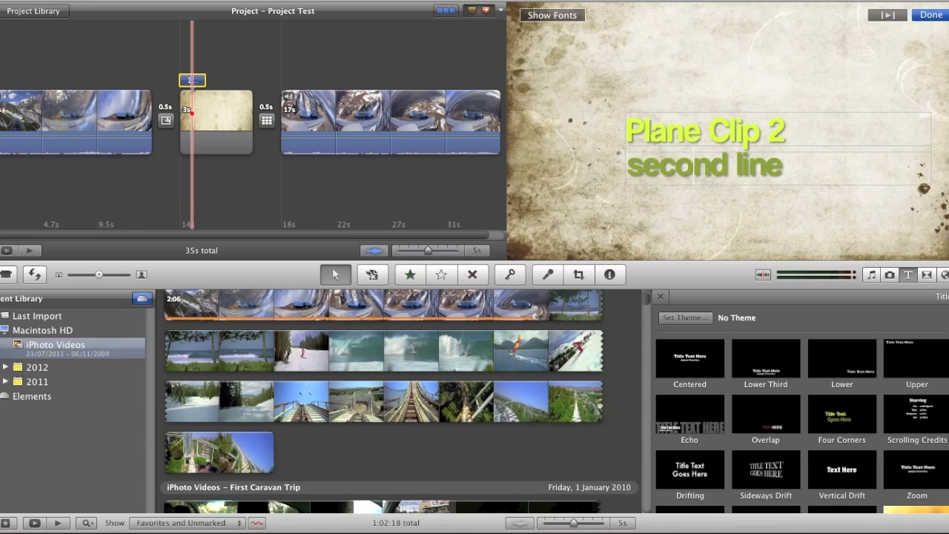
pyautogui.click(931, 15)
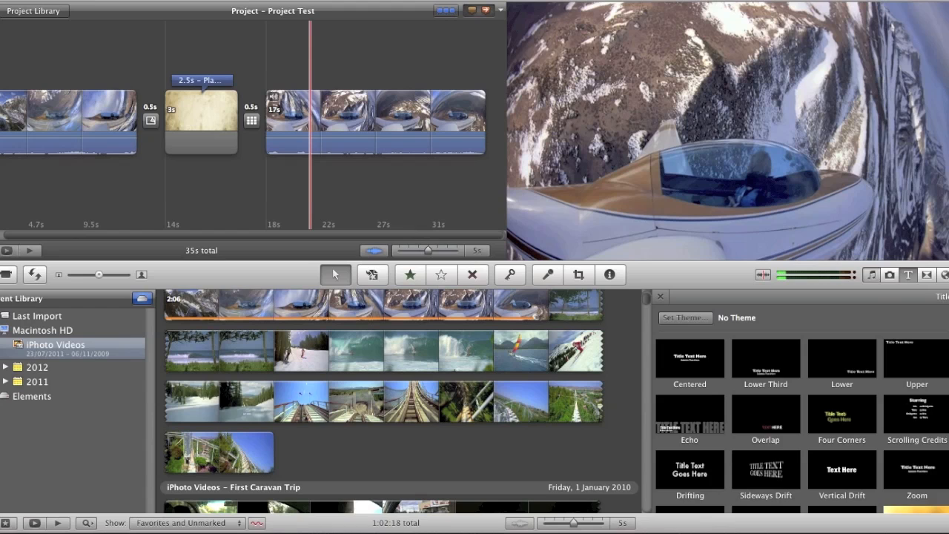
# - Browse the music and sound effects library, including the iLife Sound Effects, GarageBand songs and iTunes playlists
pyautogui.click(872, 275)
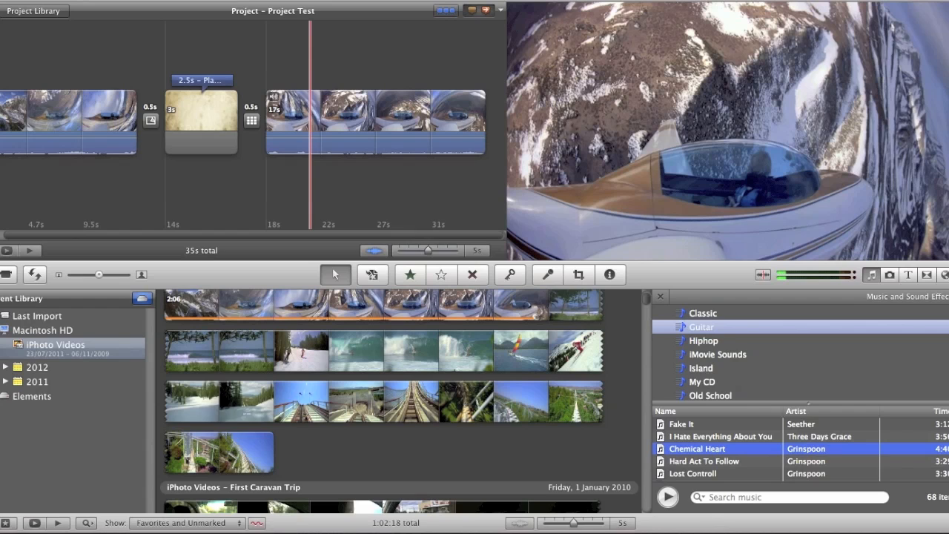
pyautogui.scroll(1, 801, 354)
pyautogui.scroll(-10, 801, 354)
pyautogui.scroll(-6, 786, 348)
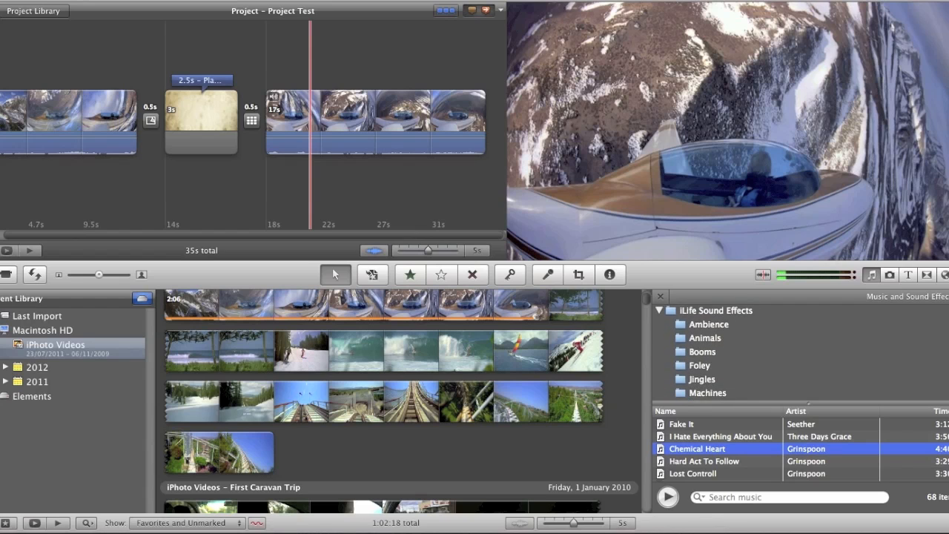
pyautogui.scroll(10, 786, 348)
pyautogui.scroll(1, 800, 352)
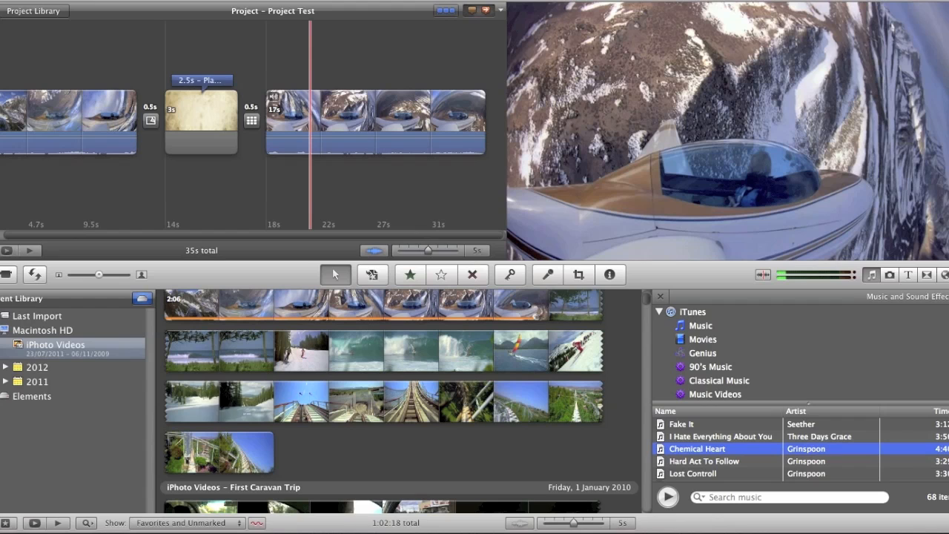
pyautogui.scroll(-5, 786, 348)
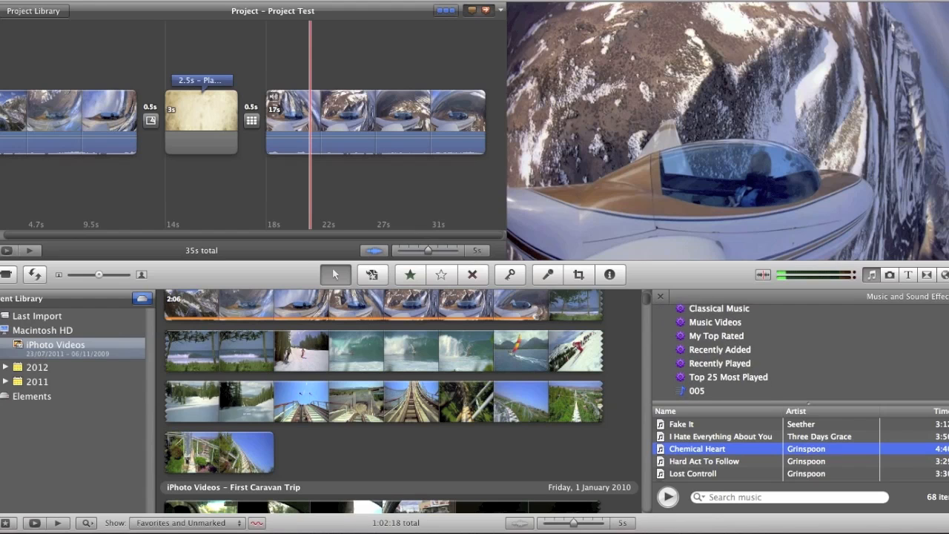
pyautogui.scroll(-1, 786, 348)
pyautogui.scroll(-3, 800, 352)
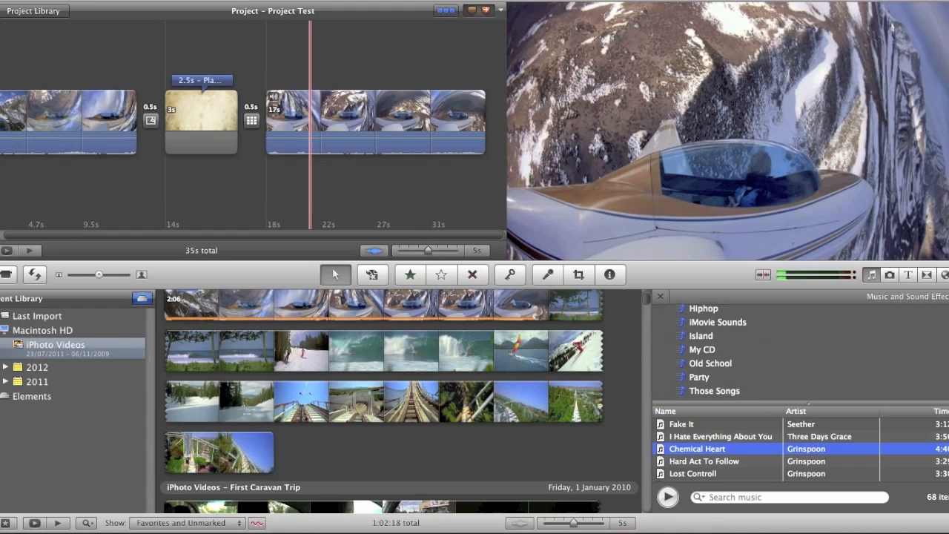
pyautogui.scroll(7, 800, 352)
pyautogui.scroll(5, 800, 348)
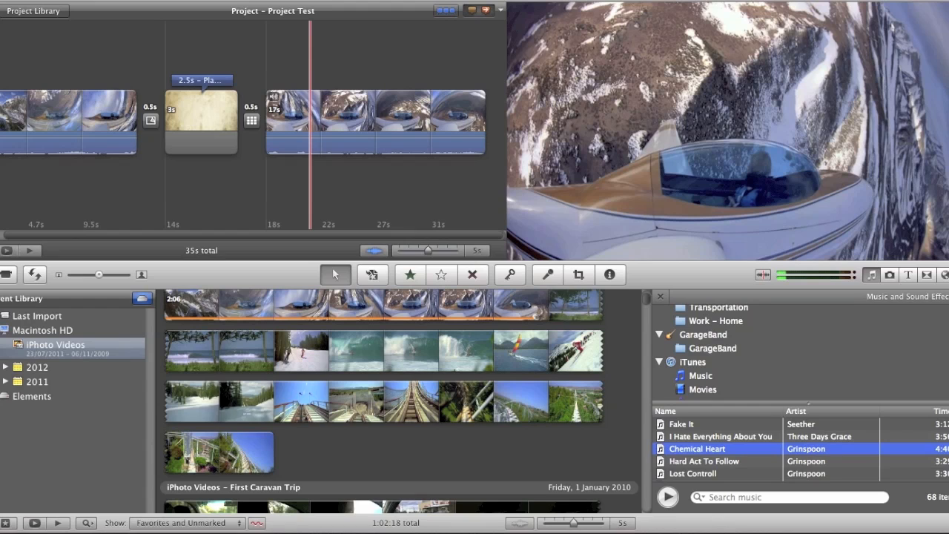
pyautogui.click(713, 349)
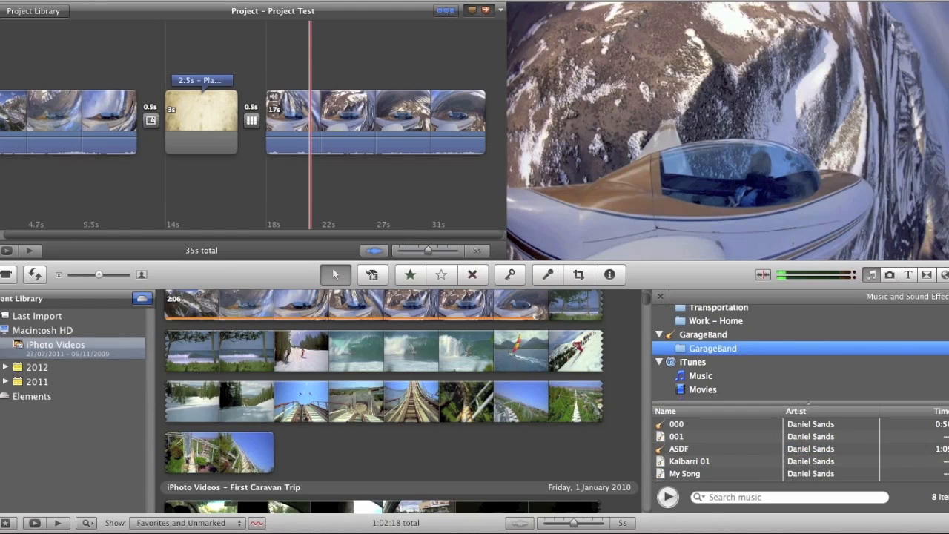
pyautogui.scroll(-8, 800, 349)
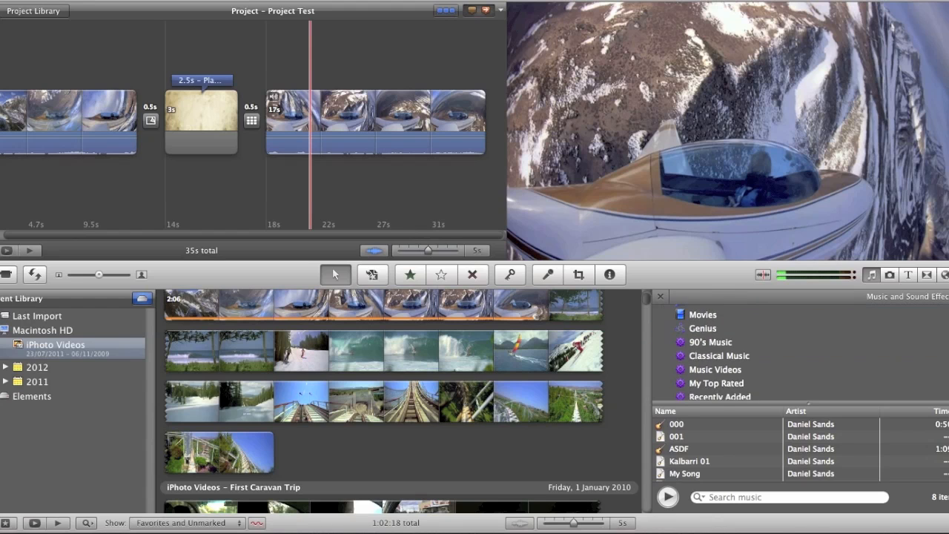
# - Add the song Kryptonite from the Accoustic playlist beneath the second half of the plane clip and trim its end to 13 seconds
pyautogui.click(709, 330)
pyautogui.scroll(-2, 794, 449)
pyautogui.moveTo(667, 441); pyautogui.dragTo(296, 145)
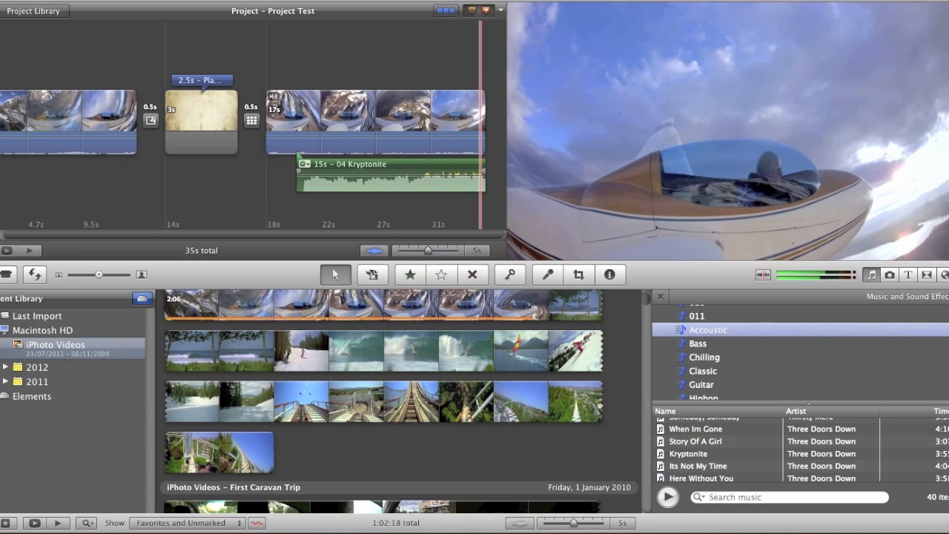
pyautogui.moveTo(484, 175)
pyautogui.mouseDown()
pyautogui.moveTo(440, 175)
pyautogui.moveTo(467, 174)
pyautogui.mouseUp()
# - Split the Kryptonite audio clip 6.8 seconds in and delete its second part
pyautogui.click(395, 175)
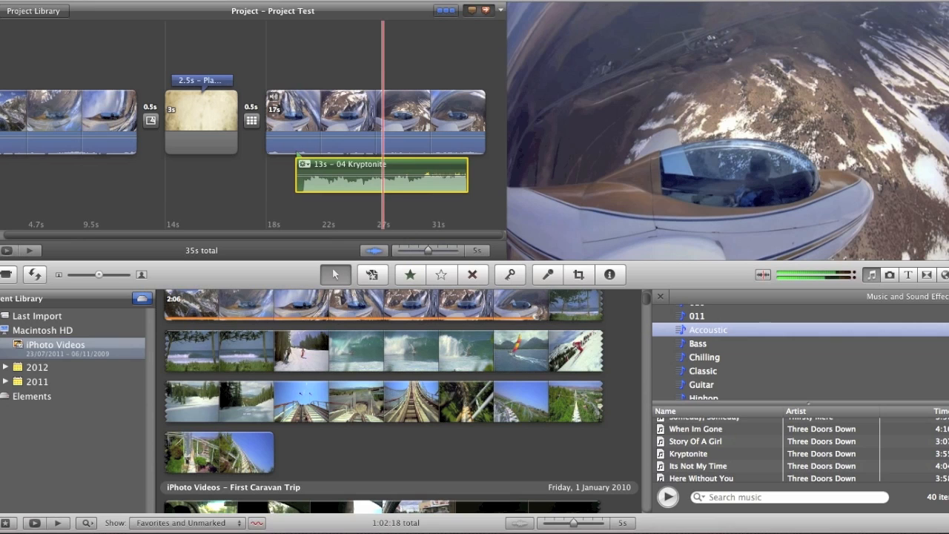
pyautogui.press('super+shift+s')
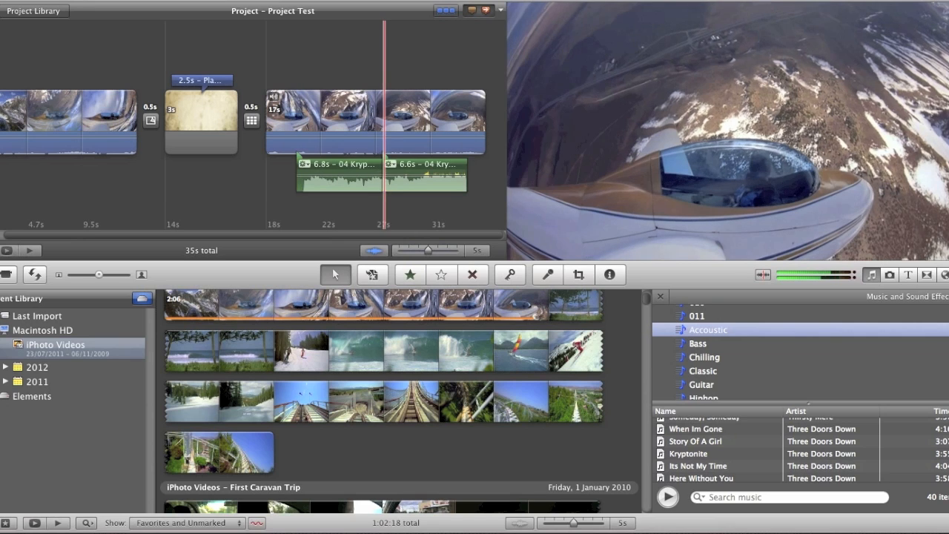
pyautogui.click(438, 177)
pyautogui.press('Delete')
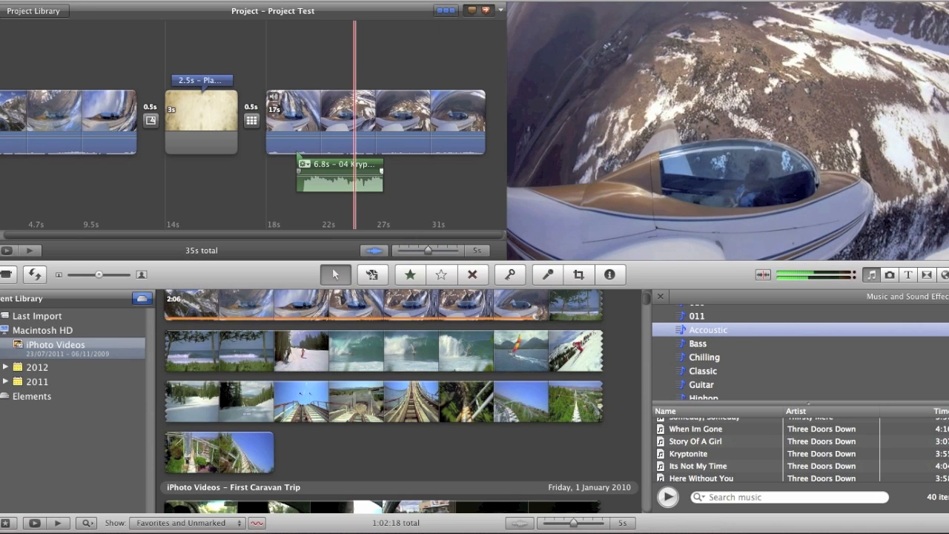
# - Set the Kryptonite clip's volume to 25% and enable a manual fade-in in its audio adjustments
pyautogui.click(302, 163)
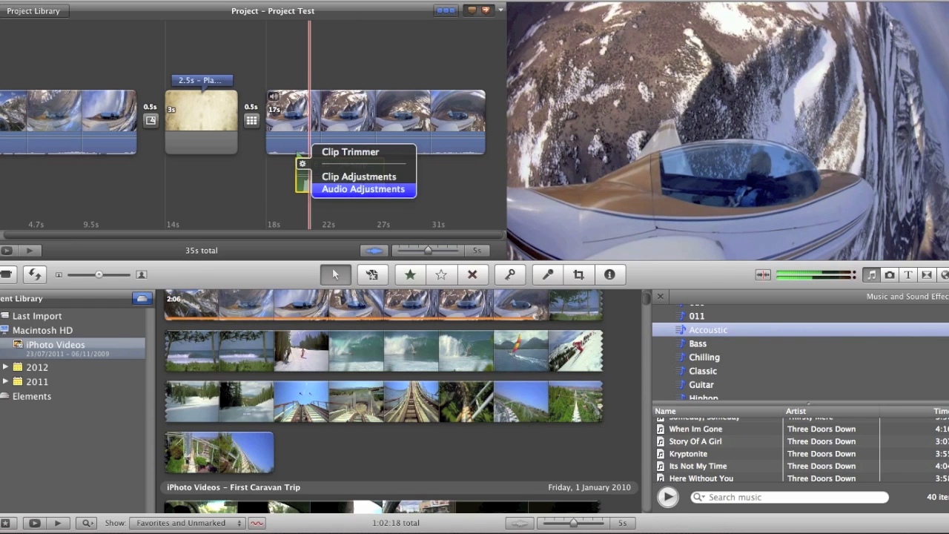
pyautogui.click(363, 189)
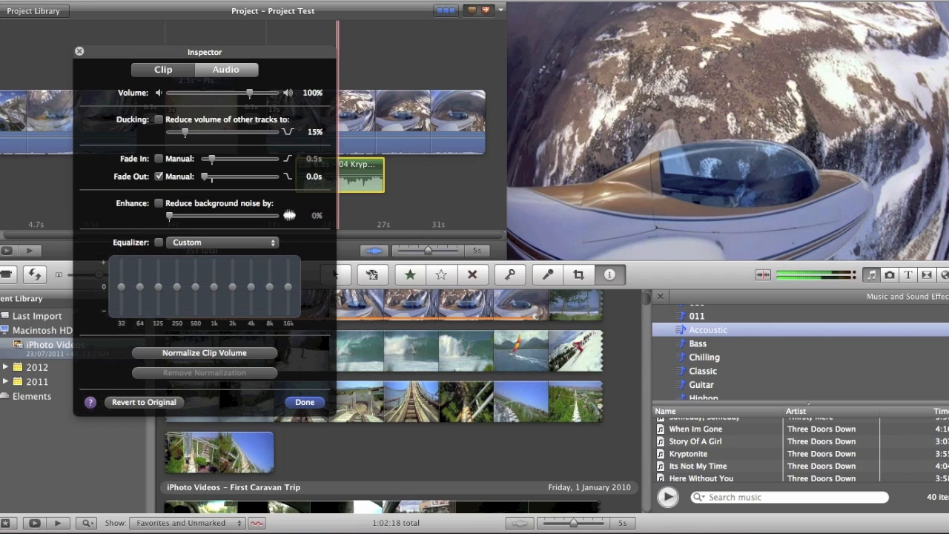
pyautogui.moveTo(250, 94); pyautogui.dragTo(189, 94)
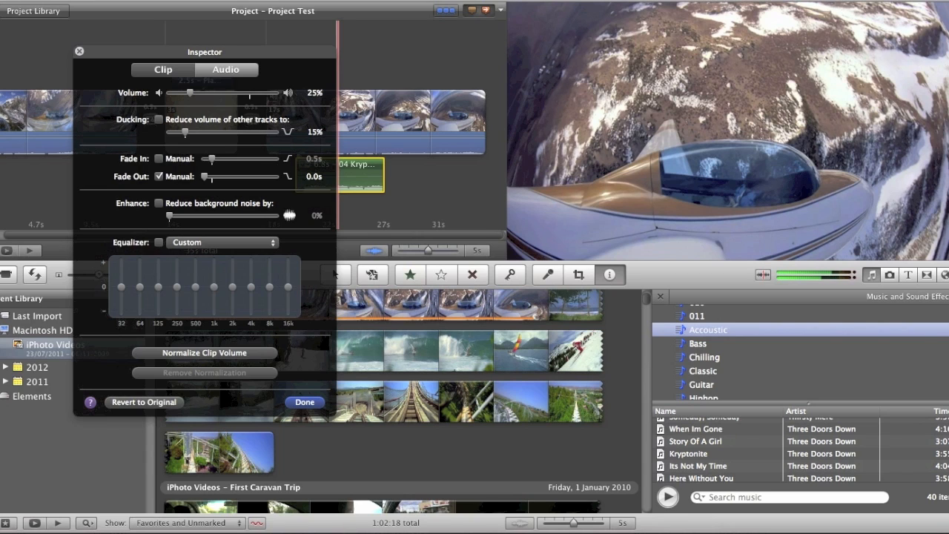
pyautogui.click(159, 159)
pyautogui.moveTo(212, 160)
pyautogui.mouseDown()
pyautogui.moveTo(208, 176)
pyautogui.moveTo(220, 176)
pyautogui.mouseUp()
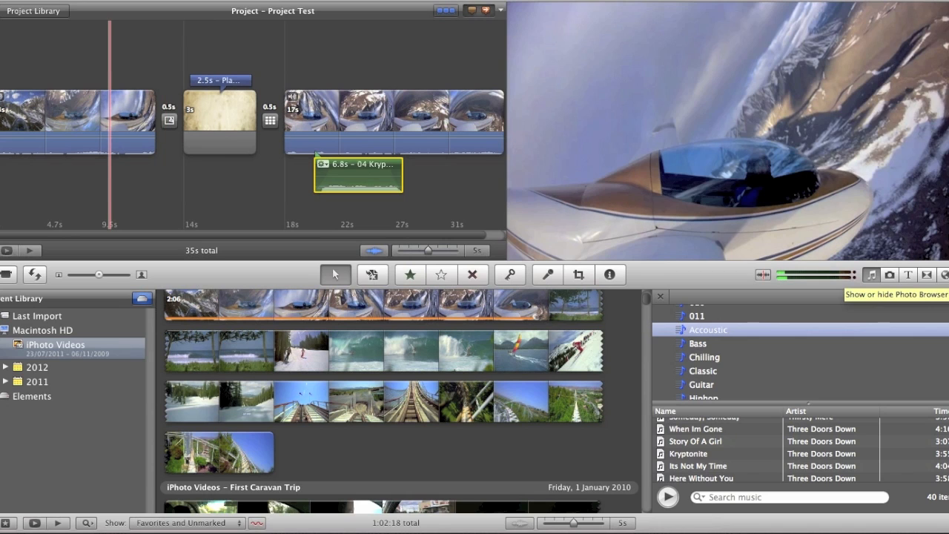
# - Add the brick wall photo as a picture-in-picture about 10 seconds into the first half of the plane clip
pyautogui.click(889, 275)
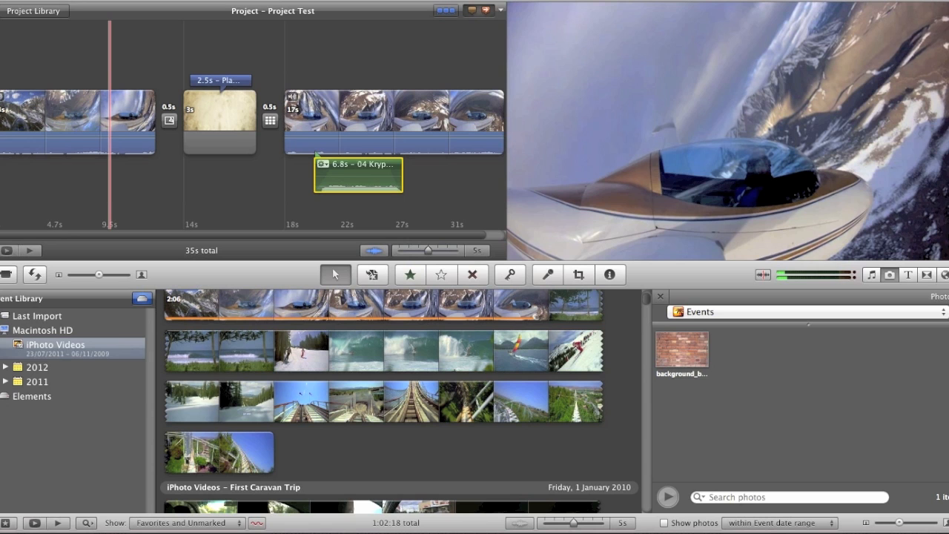
pyautogui.moveTo(677, 352); pyautogui.dragTo(107, 116)
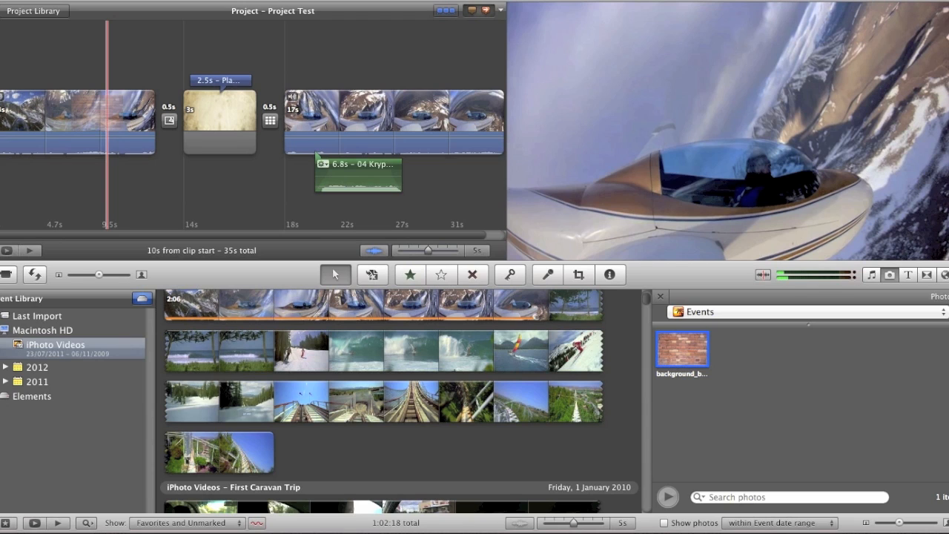
pyautogui.moveTo(107, 117); pyautogui.dragTo(107, 116)
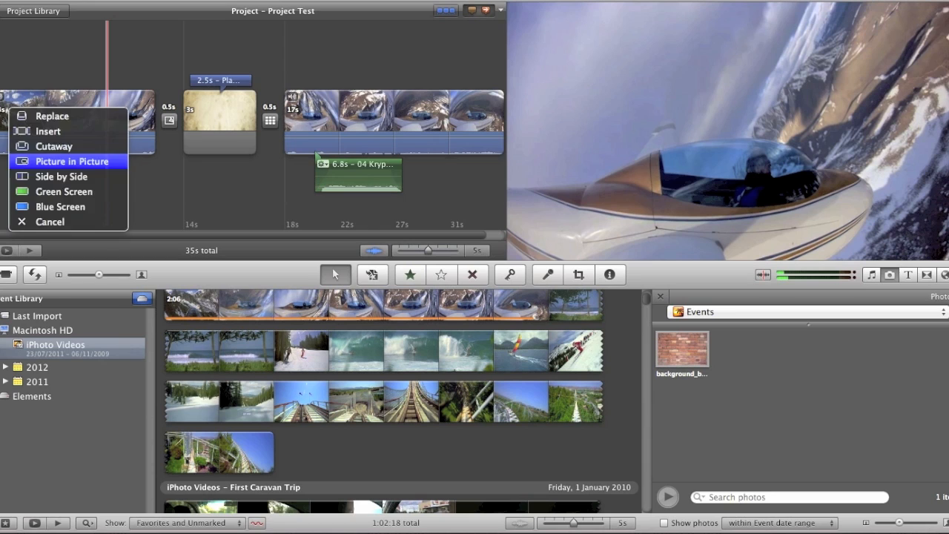
pyautogui.click(71, 161)
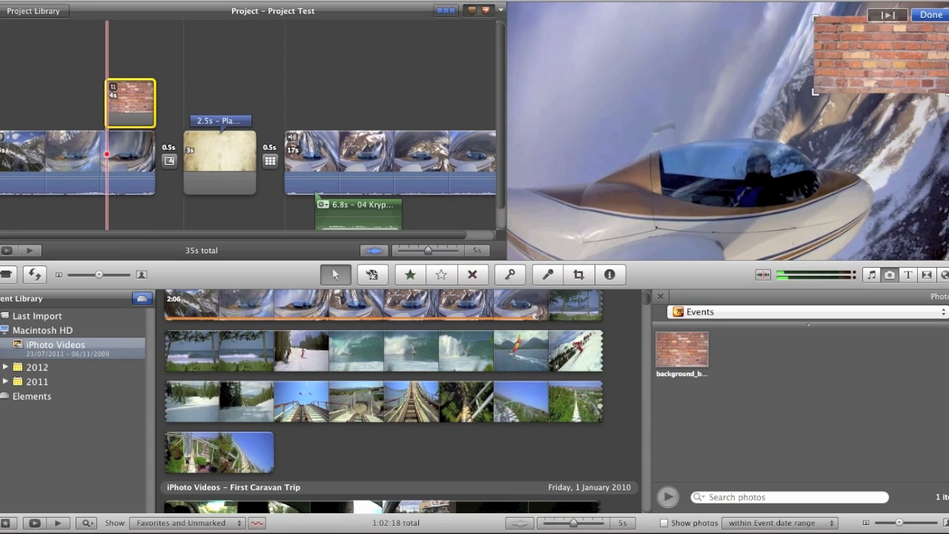
# - Move the brick wall picture-in-picture to the upper left of the frame and enlarge it to about half the frame's width
pyautogui.moveTo(882, 54); pyautogui.dragTo(646, 80)
pyautogui.moveTo(715, 119); pyautogui.dragTo(823, 180)
pyautogui.moveTo(742, 134); pyautogui.dragTo(685, 107)
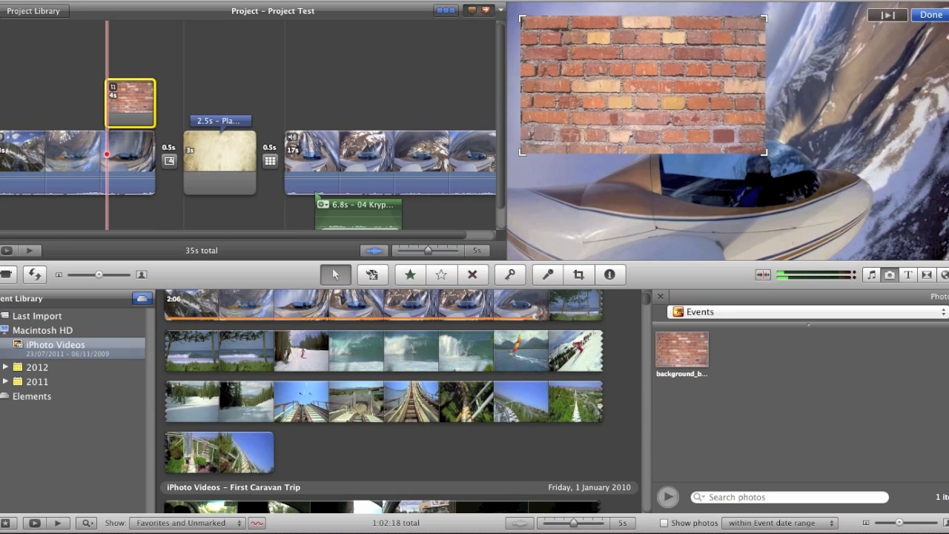
pyautogui.click(930, 15)
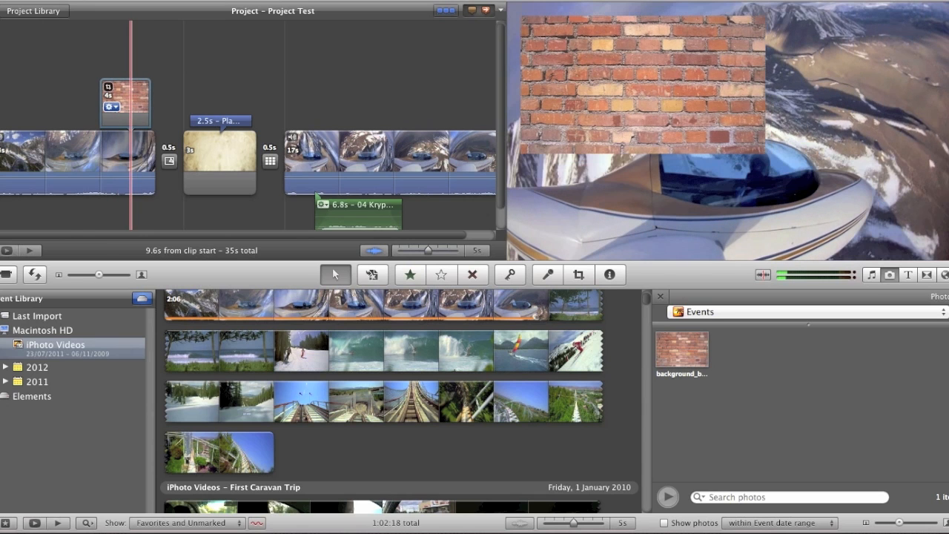
# - Lengthen the brick wall picture-in-picture to 6.8 seconds and delete it from the project
pyautogui.moveTo(130, 96)
pyautogui.mouseDown()
pyautogui.moveTo(71, 96)
pyautogui.moveTo(141, 96)
pyautogui.mouseUp()
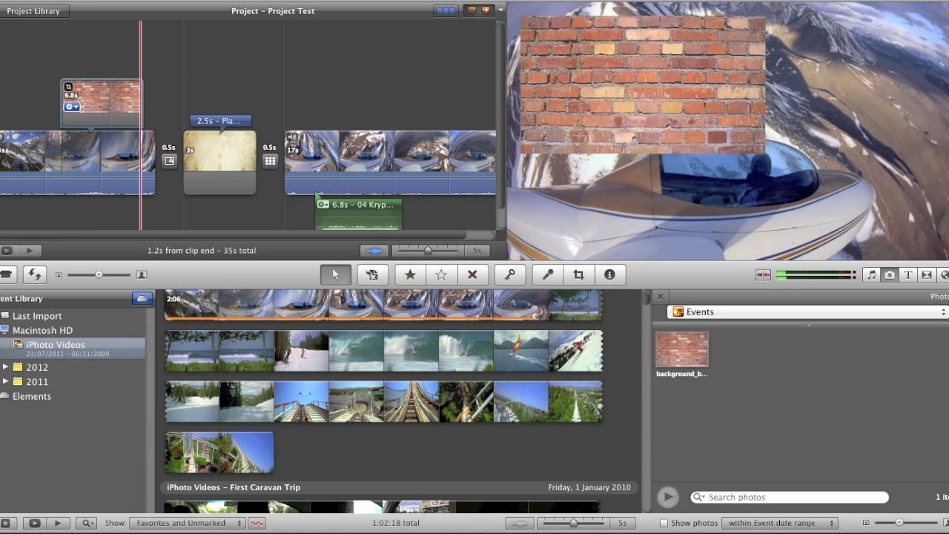
pyautogui.click(107, 103)
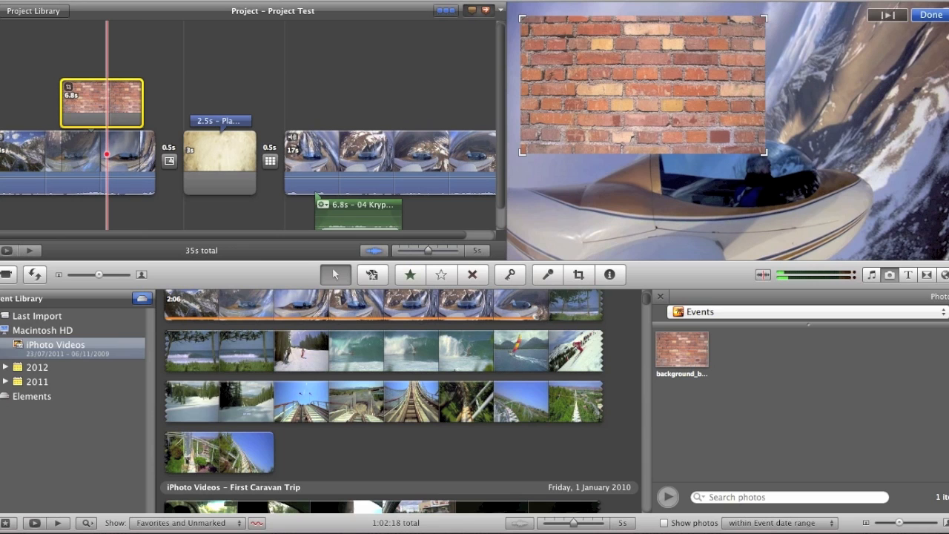
pyautogui.press('Delete')
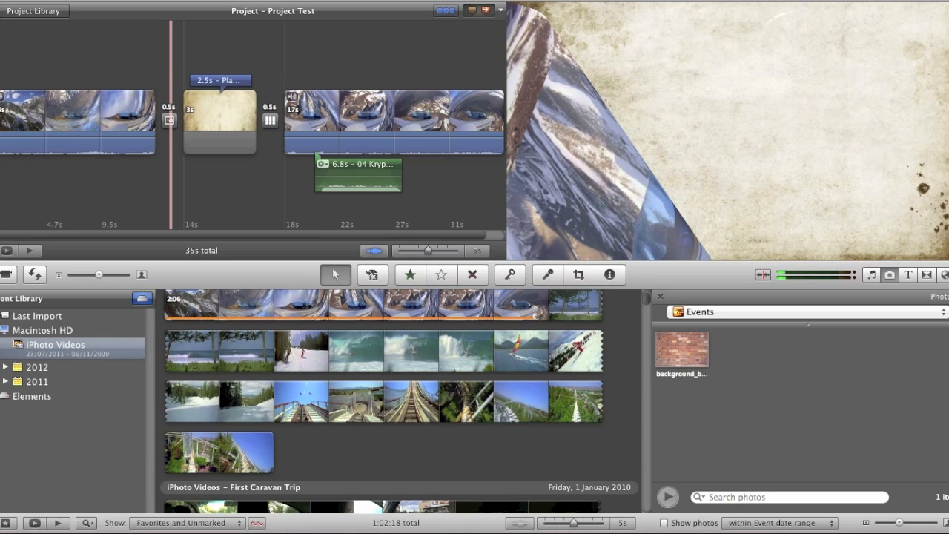
# - Add about 7 seconds of the surfing clip as a picture-in-picture starting about 10 seconds into the first half of the plane clip
pyautogui.click(311, 350)
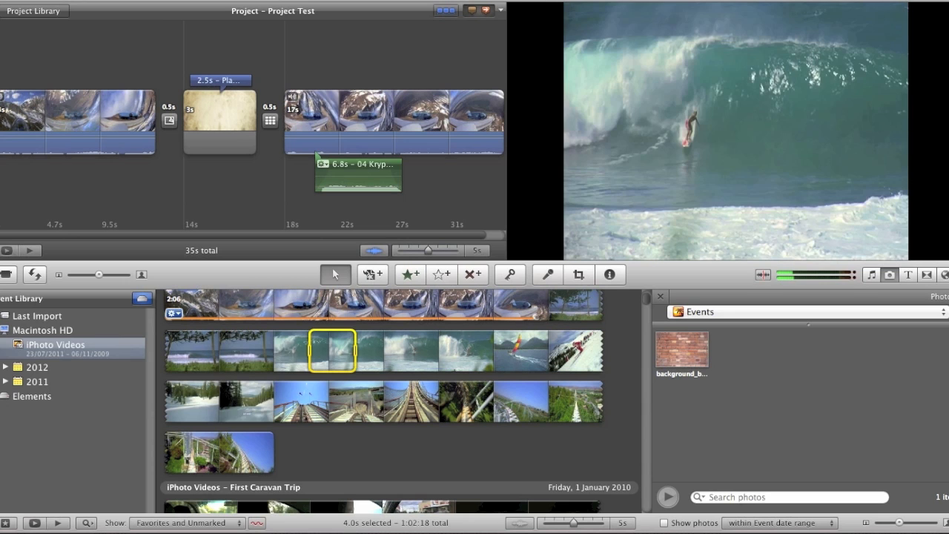
pyautogui.moveTo(356, 350); pyautogui.dragTo(171, 130)
pyautogui.moveTo(280, 268); pyautogui.dragTo(110, 115)
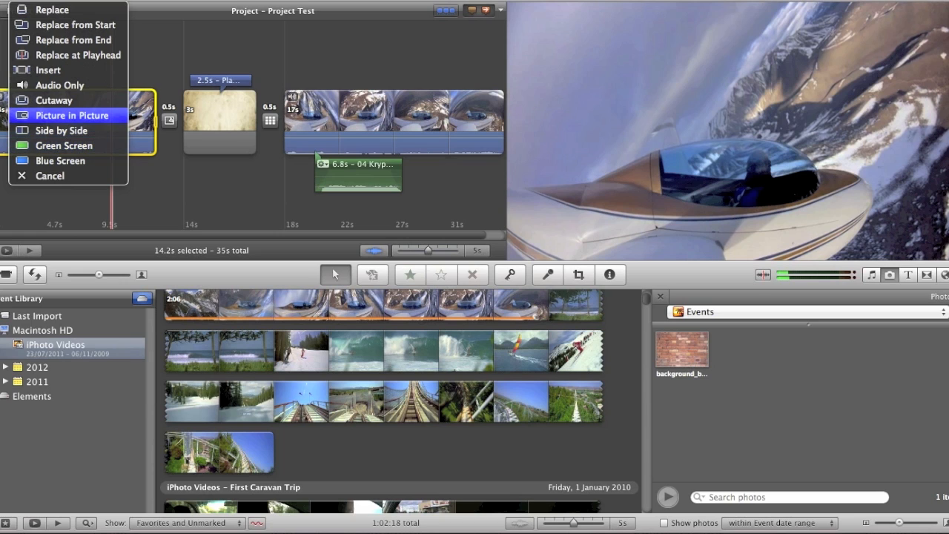
pyautogui.click(72, 115)
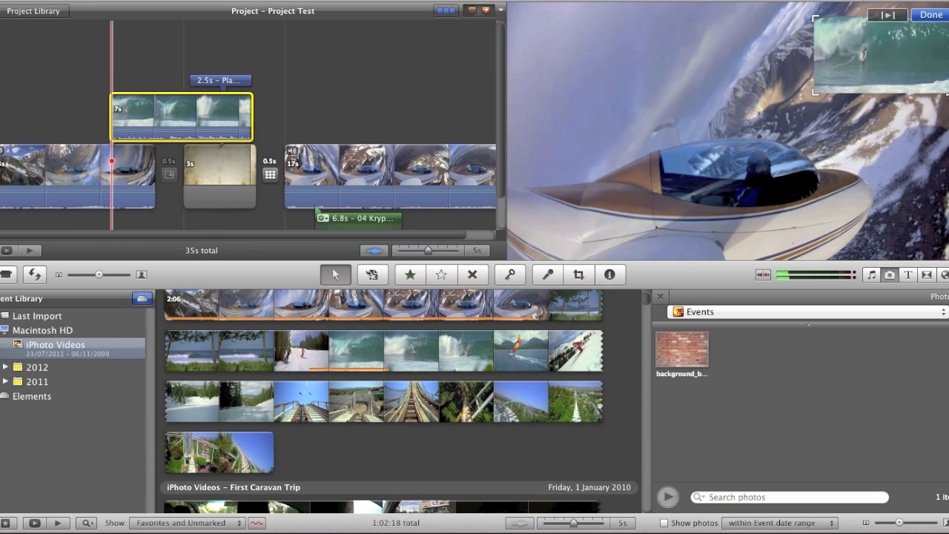
# - Move the surfing picture-in-picture to the upper left of the frame and enlarge it
pyautogui.moveTo(882, 53); pyautogui.dragTo(590, 55)
pyautogui.moveTo(658, 93); pyautogui.dragTo(718, 128)
pyautogui.click(931, 15)
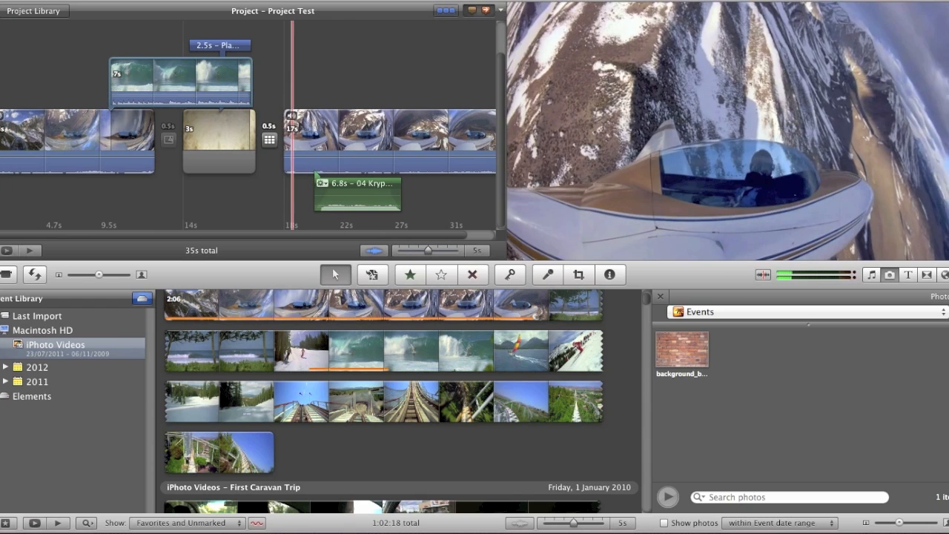
# - Export the project as a movie named Project Test in the Movies folder, trying the HD 1080p, Medium and Large sizes before choosing HD 720p
pyautogui.click(234, 1)
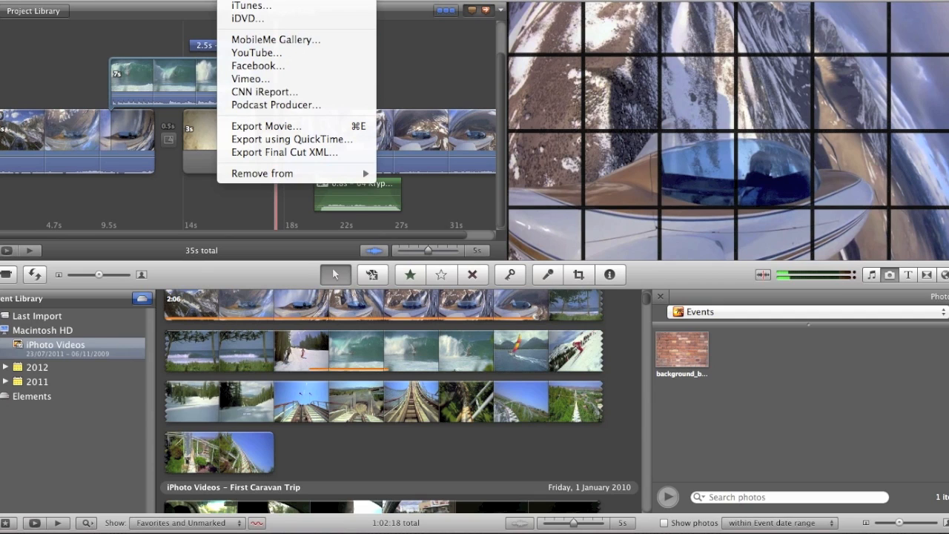
pyautogui.click(266, 126)
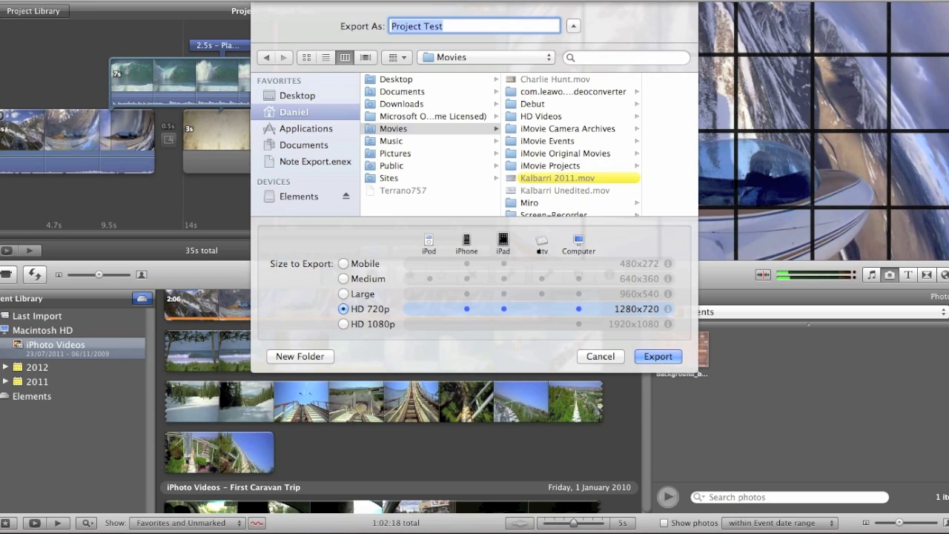
pyautogui.click(343, 324)
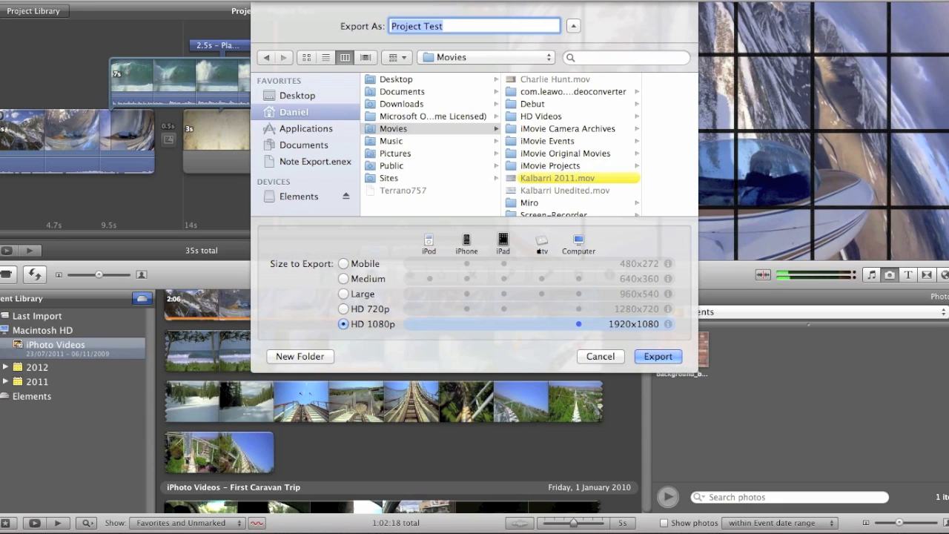
pyautogui.click(343, 279)
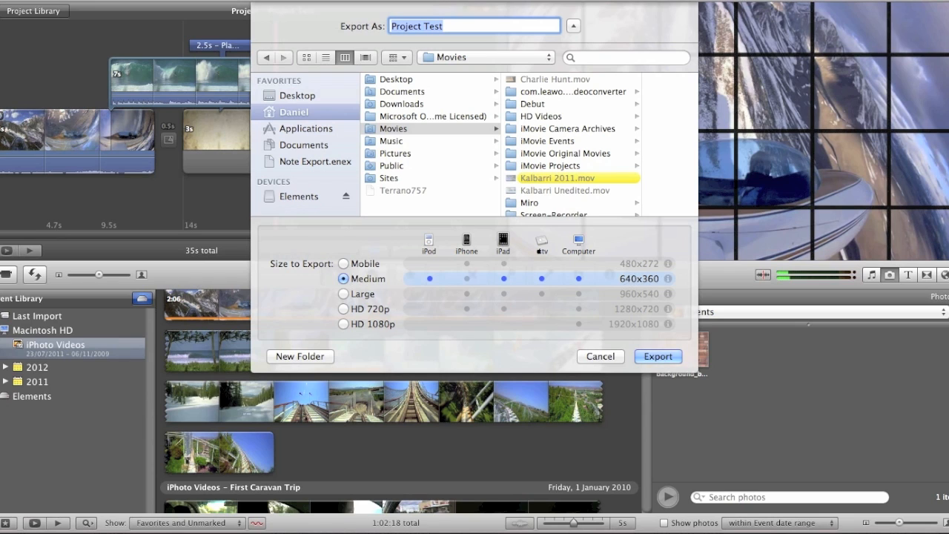
pyautogui.click(343, 295)
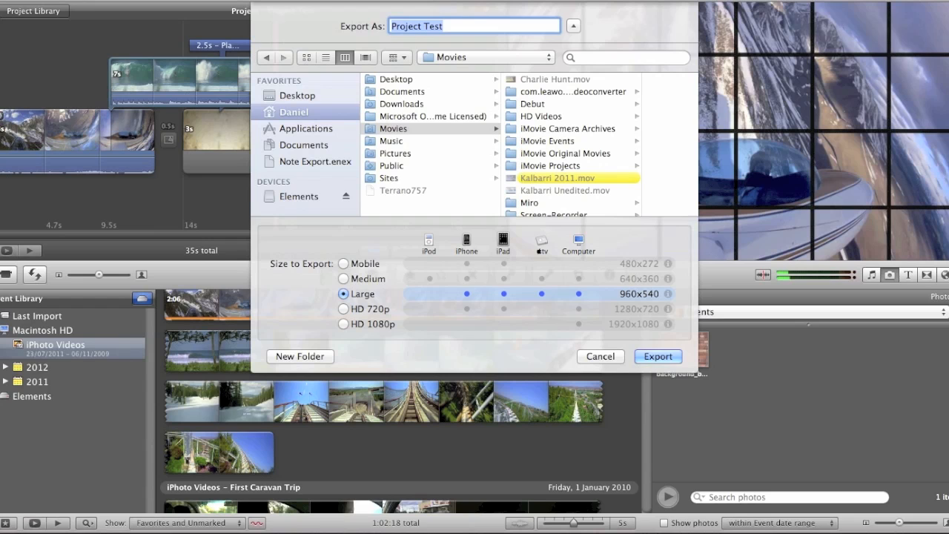
pyautogui.click(344, 309)
pyautogui.scroll(1, 401, 404)
pyautogui.click(658, 356)
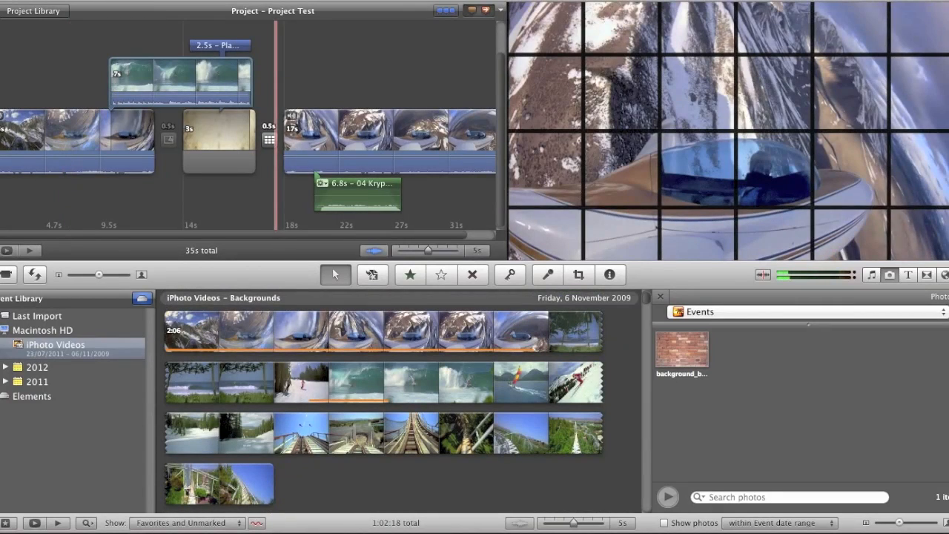
pyautogui.hscroll(2, 318, 140)
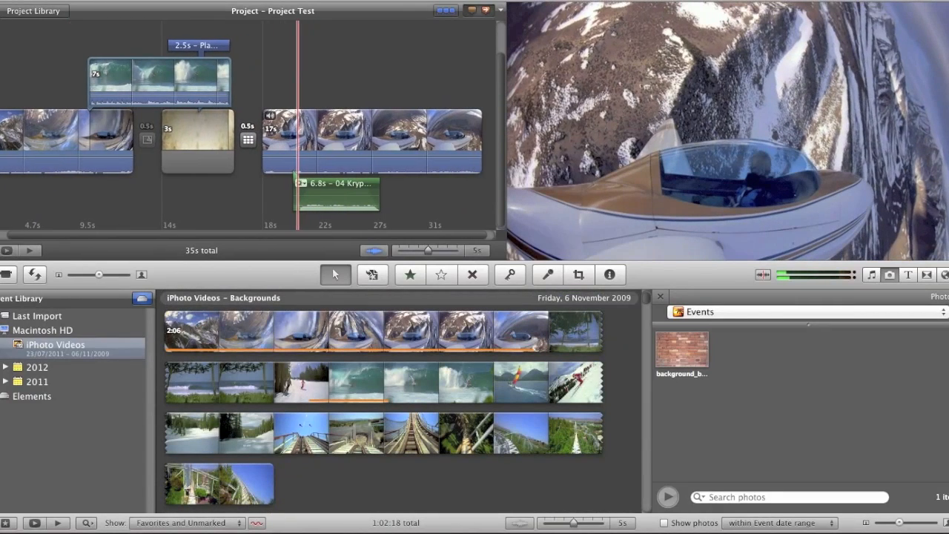
pyautogui.hscroll(-2, 319, 141)
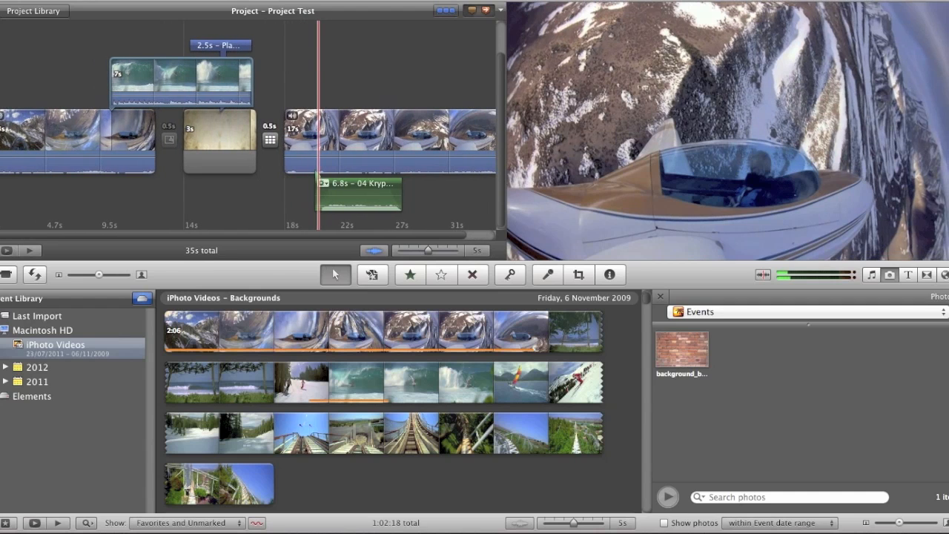
pyautogui.scroll(-1, 315, 149)
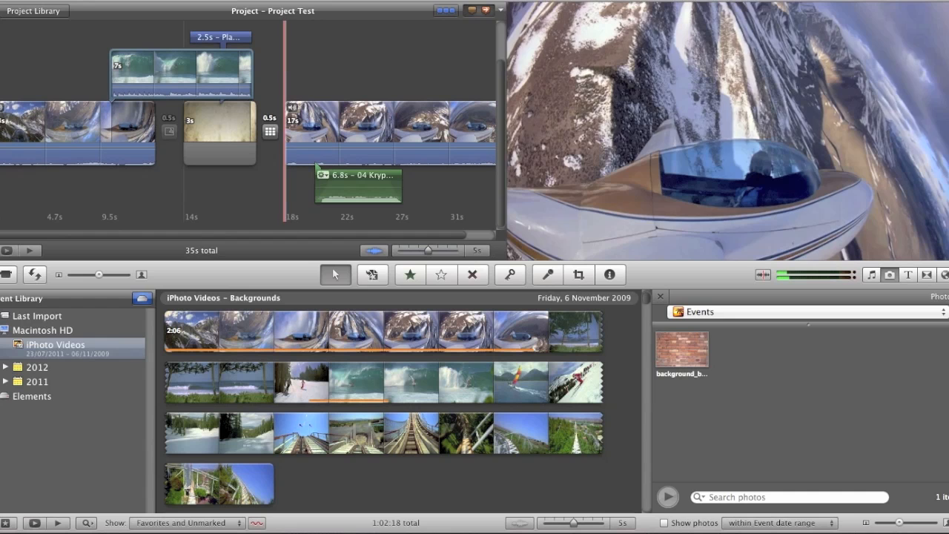